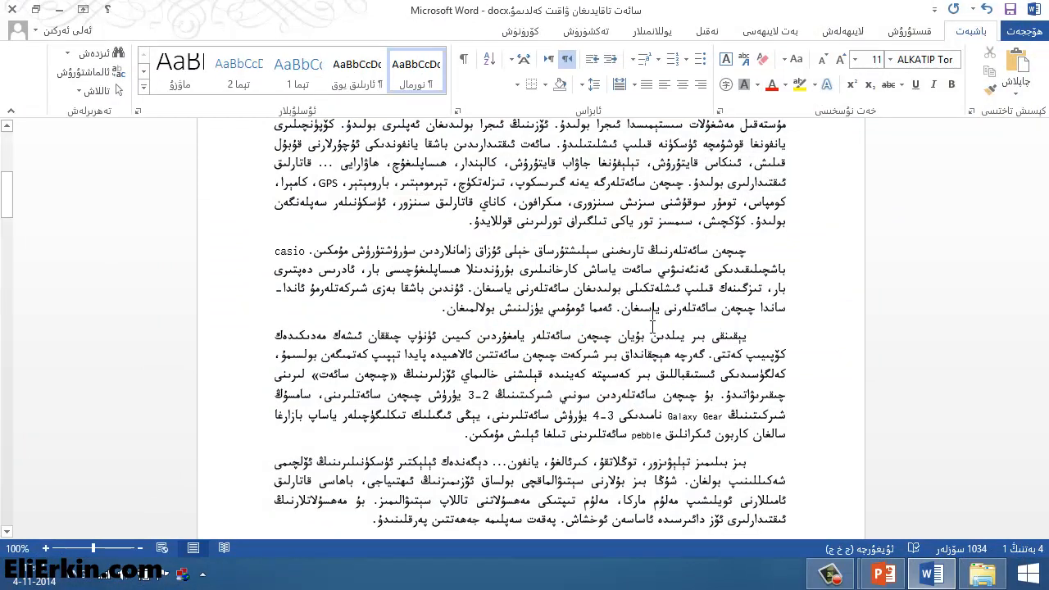
scroll(610, 385, down, 2)
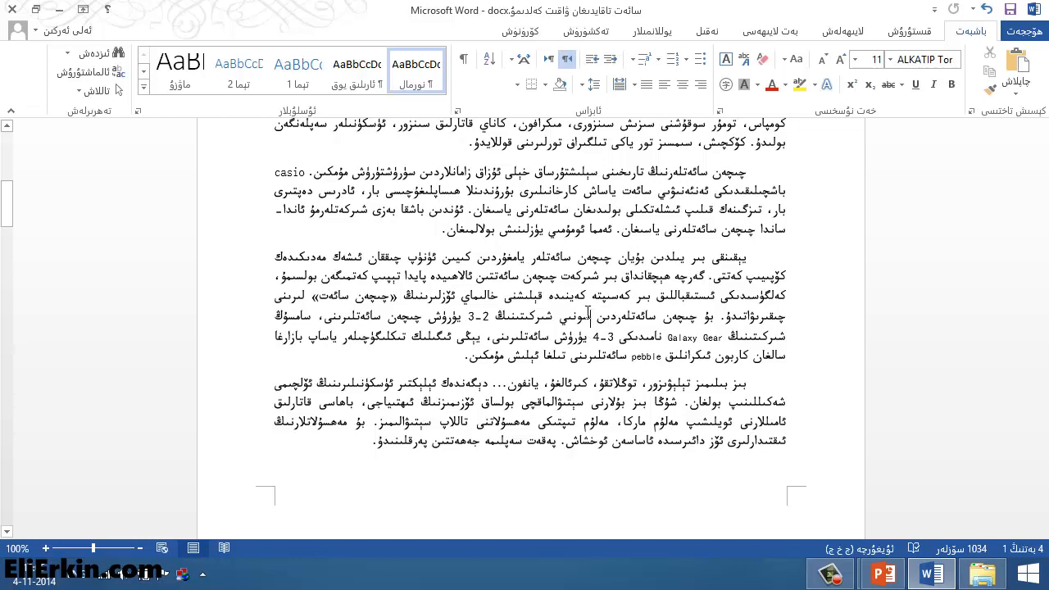
right_click(592, 295)
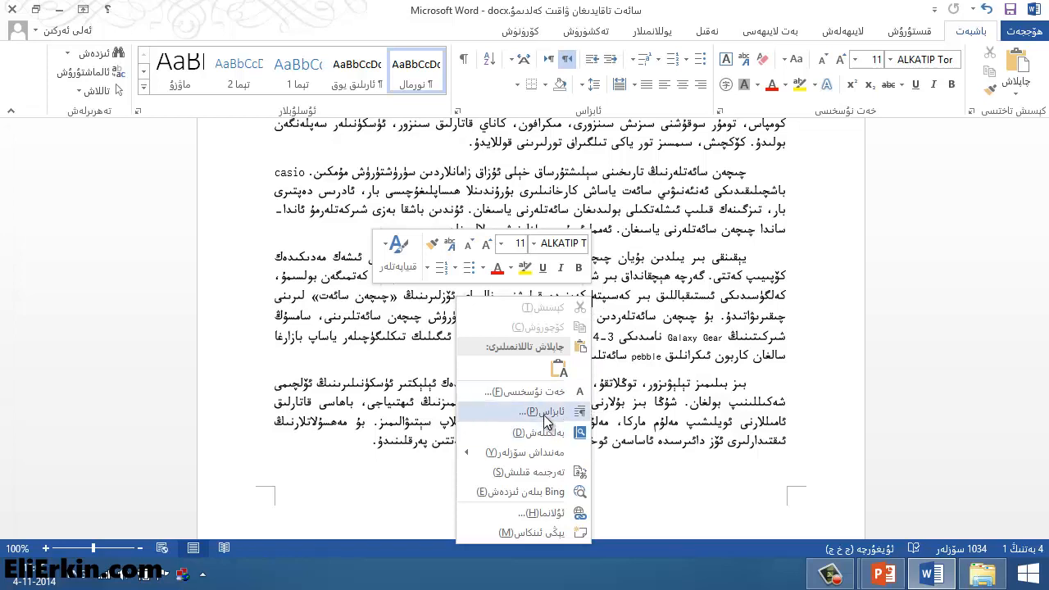
key(Escape)
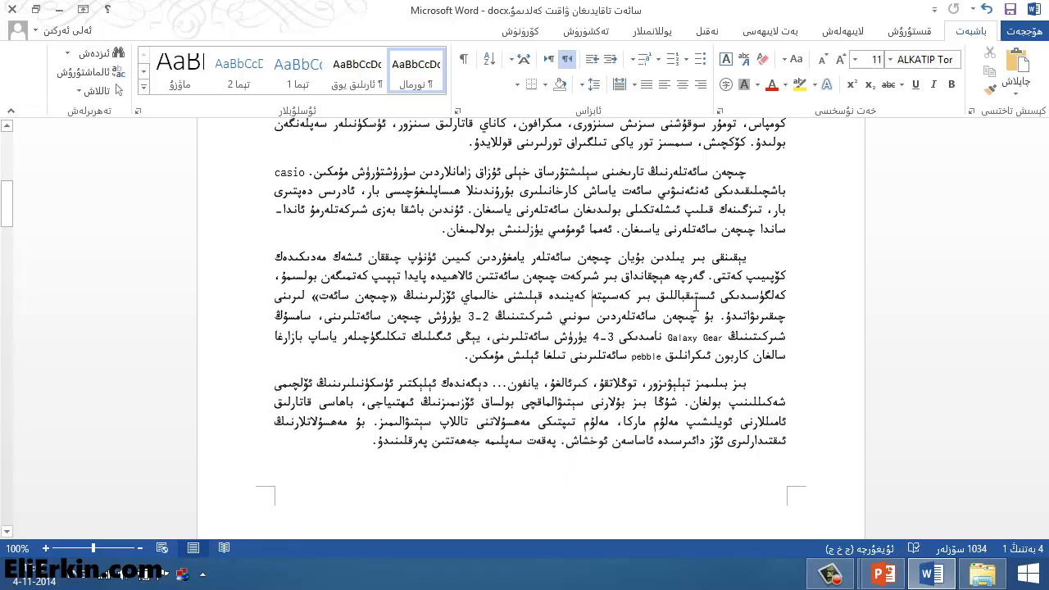
drag(756, 171, 462, 357)
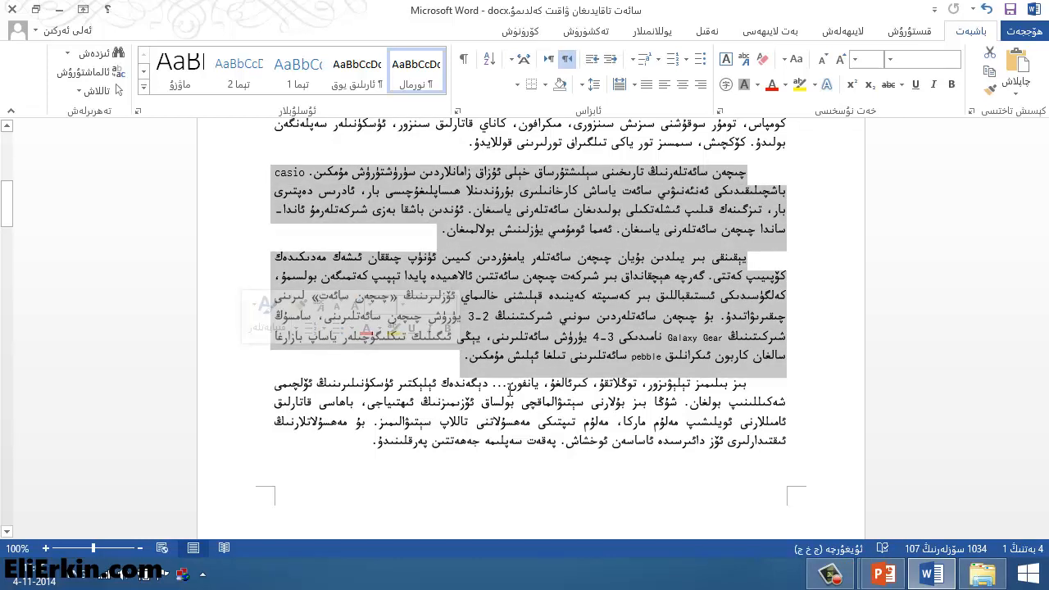
click(588, 300)
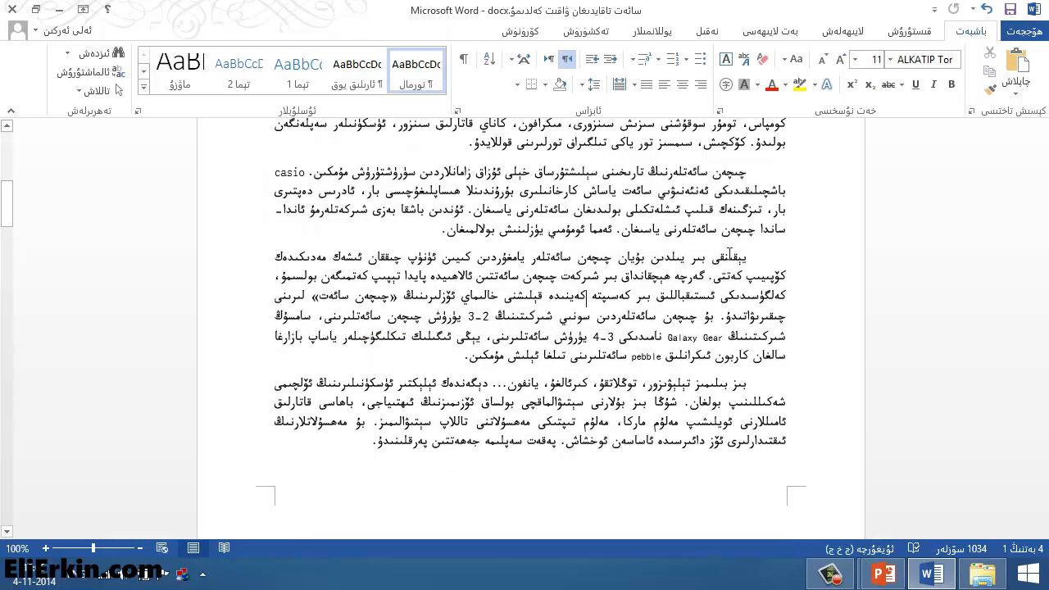
View the paragraph settings for the casio paragraph and the one after it, closing them without changes
drag(770, 163, 463, 358)
click(747, 198)
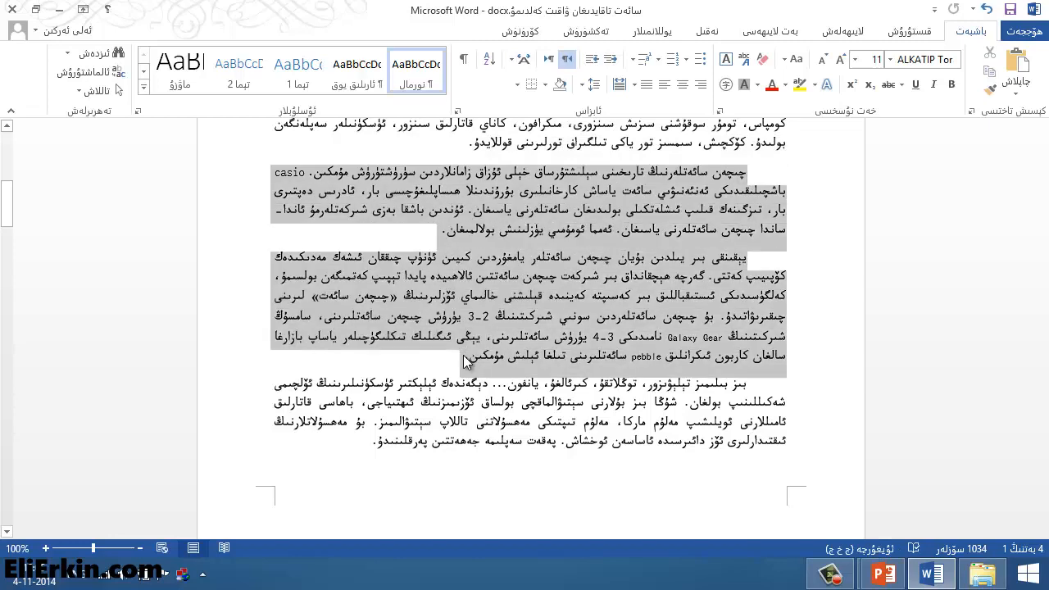
right_click(514, 334)
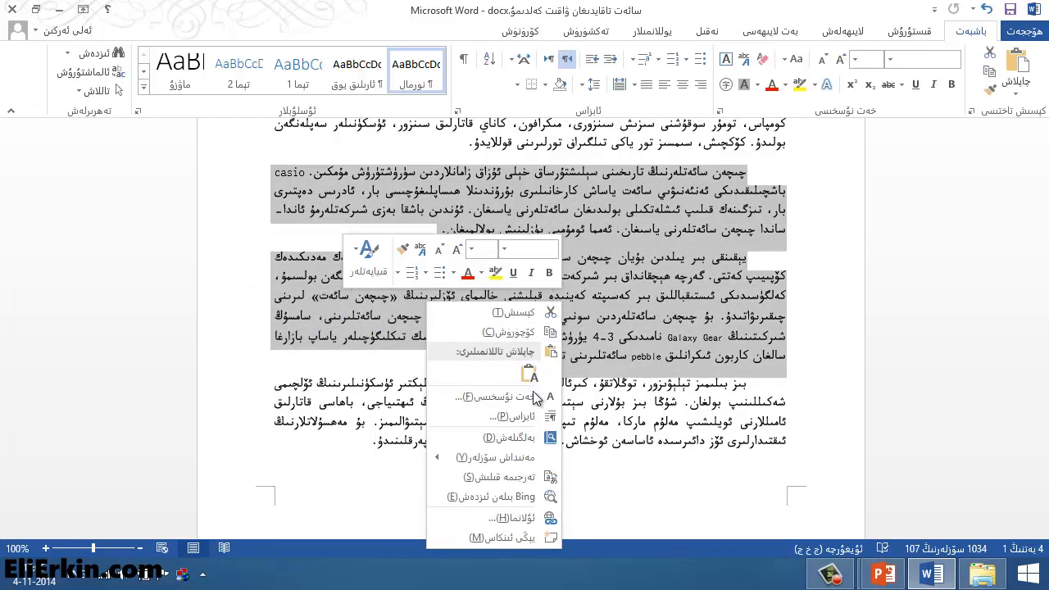
click(518, 417)
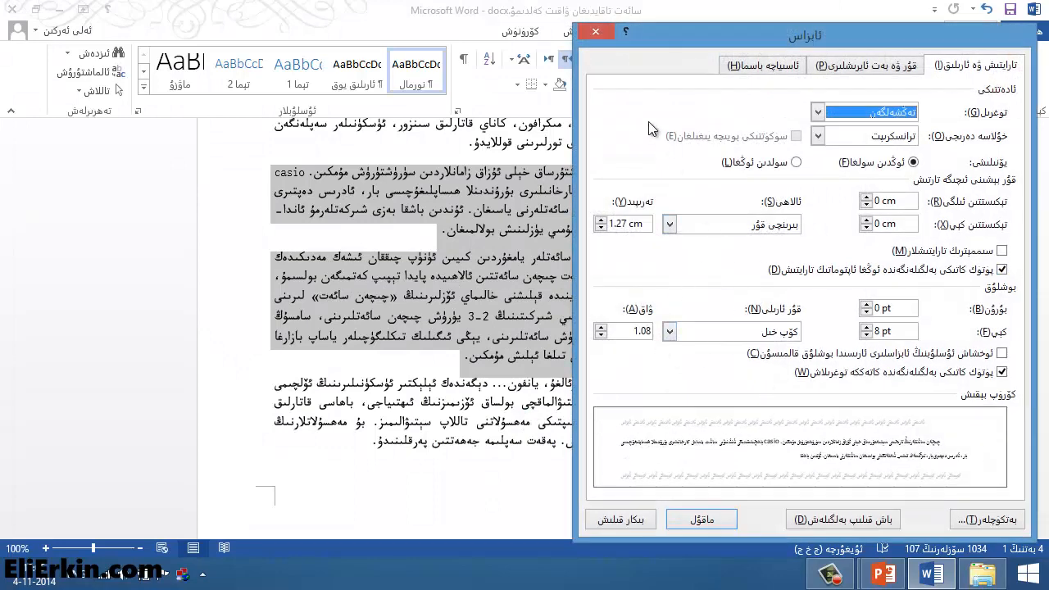
click(595, 31)
click(542, 308)
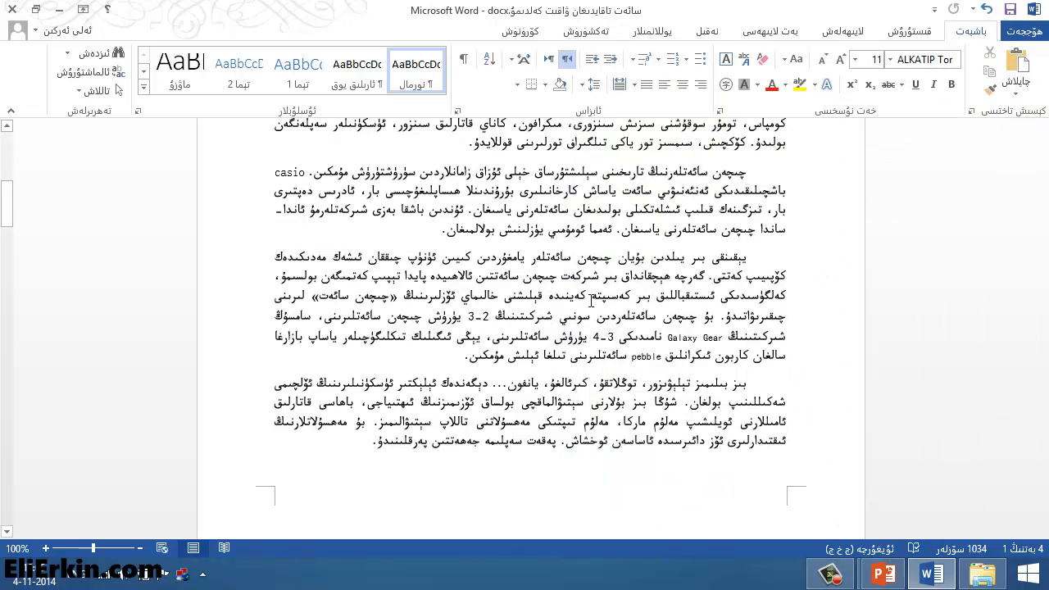
Open the paragraph settings for the paragraph that mentions Galaxy Gear and pebble
right_click(591, 300)
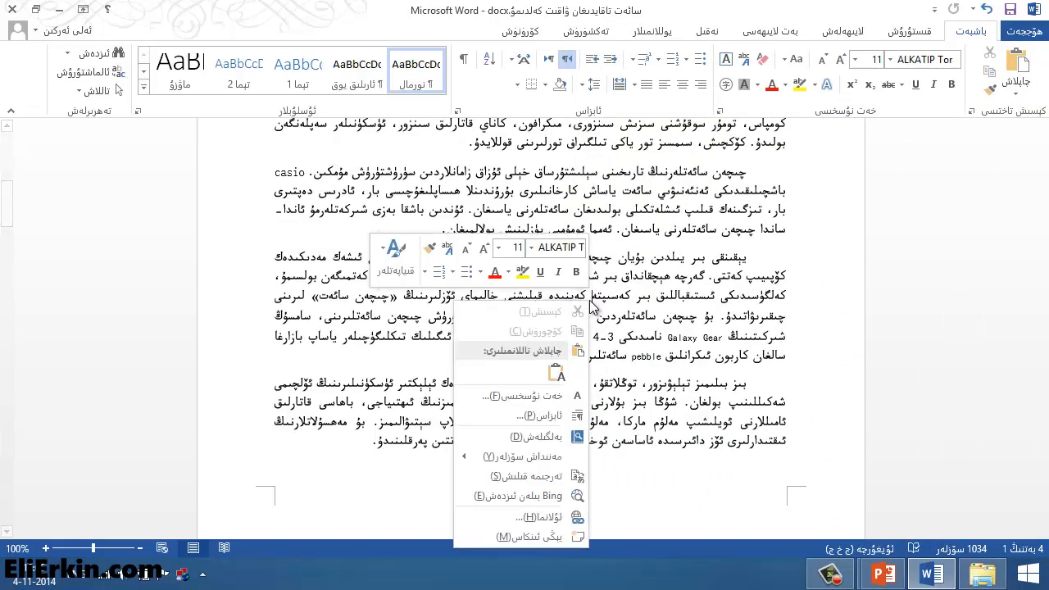
click(557, 419)
drag(871, 39, 314, 96)
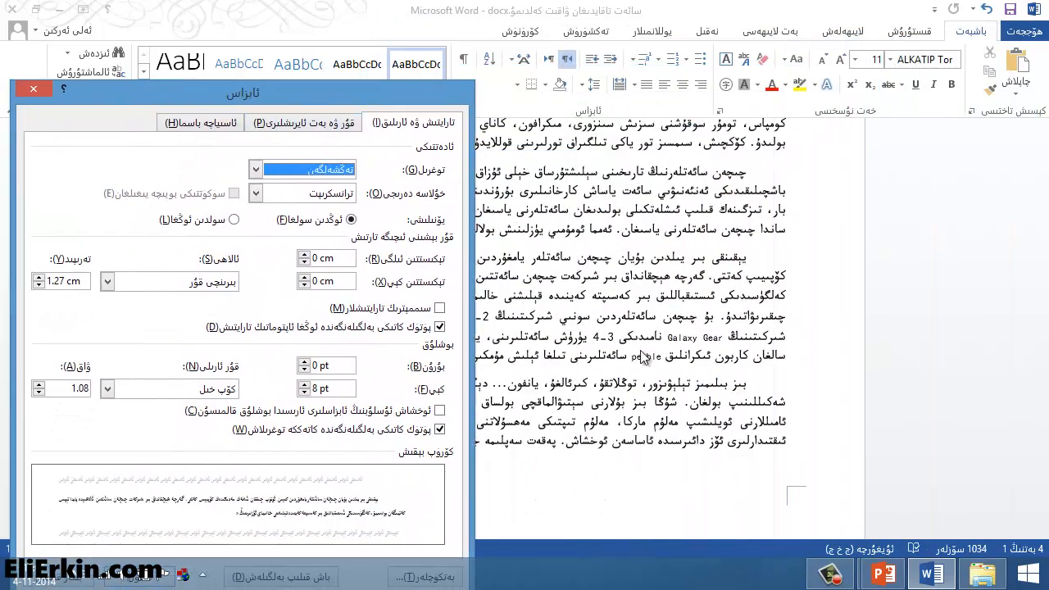
drag(434, 90, 712, 38)
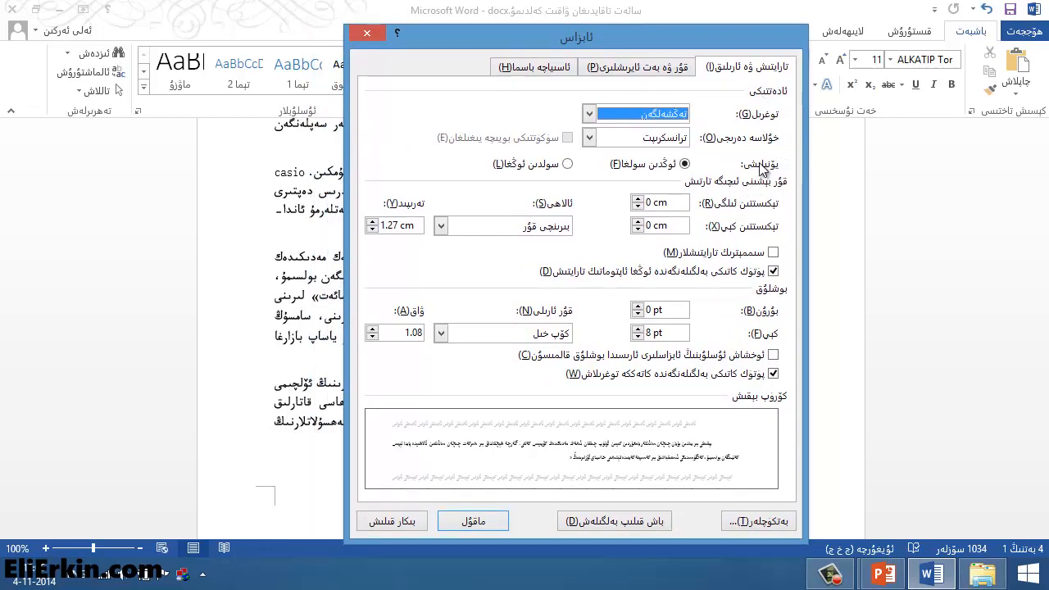
Review the available alignment options in the paragraph settings, keeping the current alignment
click(589, 114)
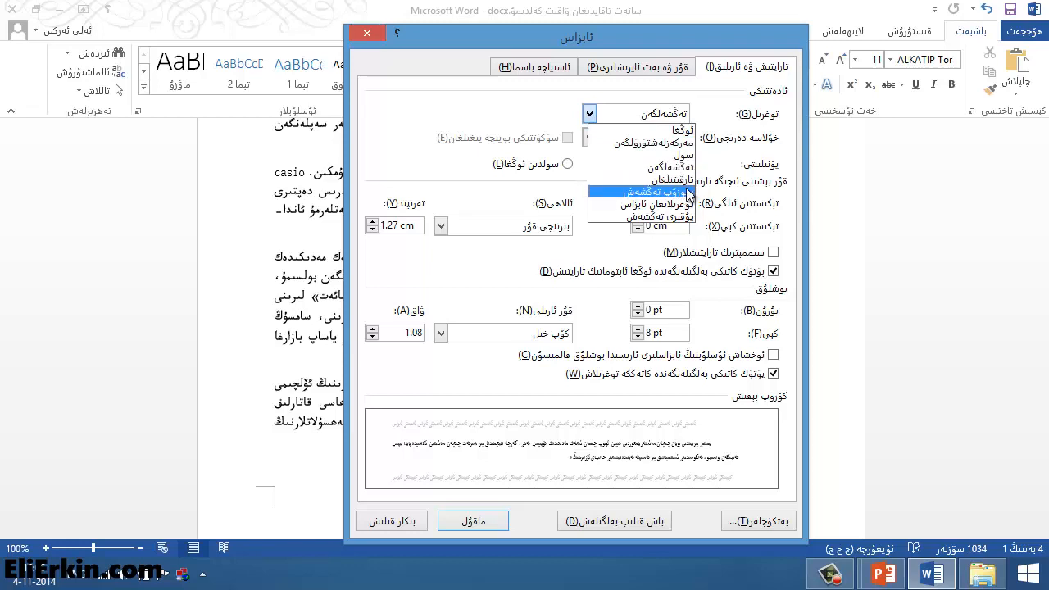
click(731, 141)
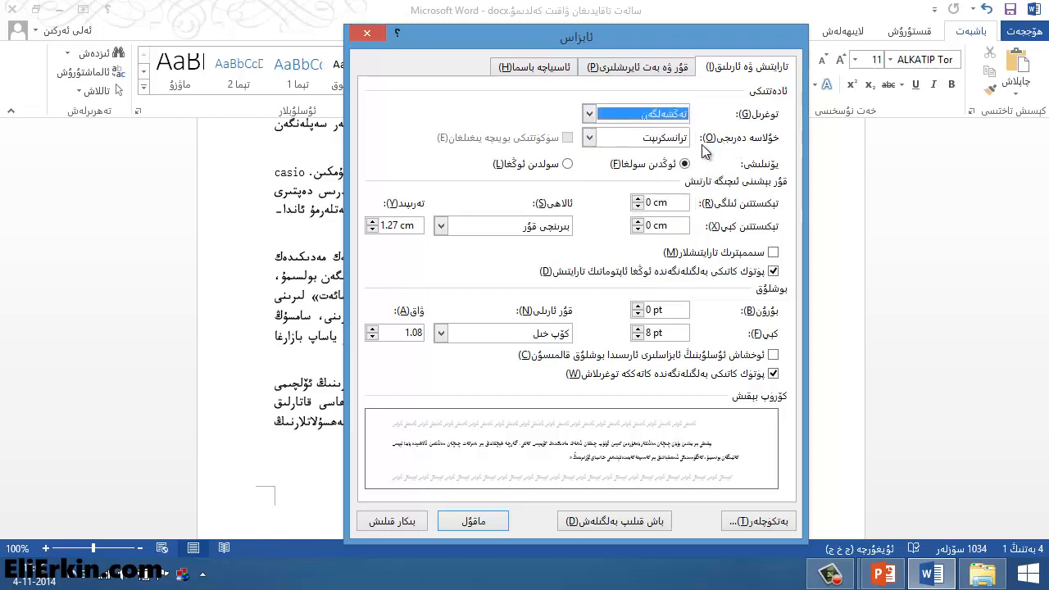
click(665, 118)
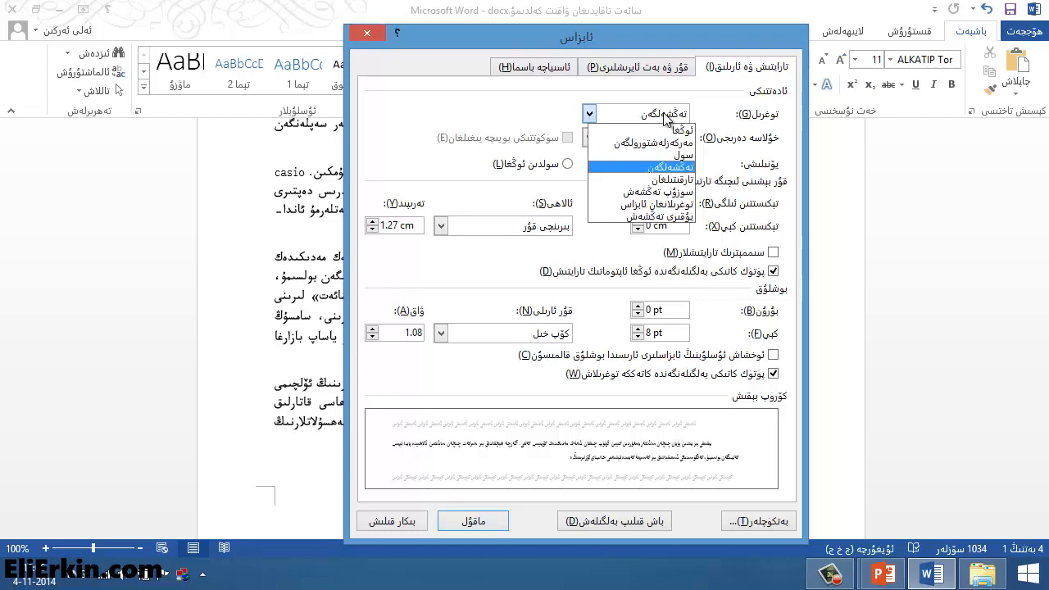
click(665, 119)
drag(674, 32, 688, 211)
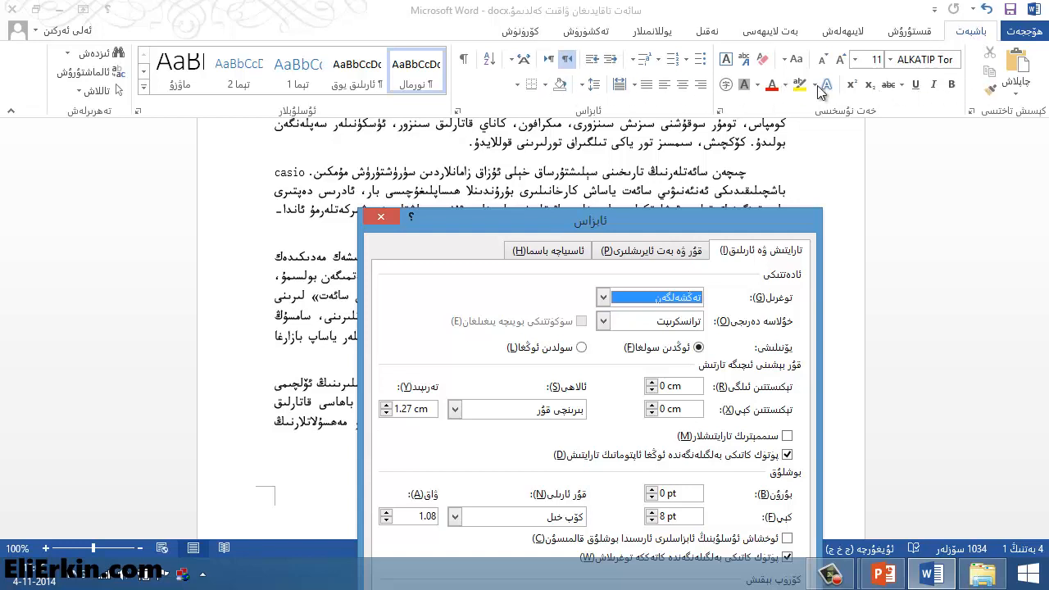
drag(641, 213, 613, 67)
click(606, 144)
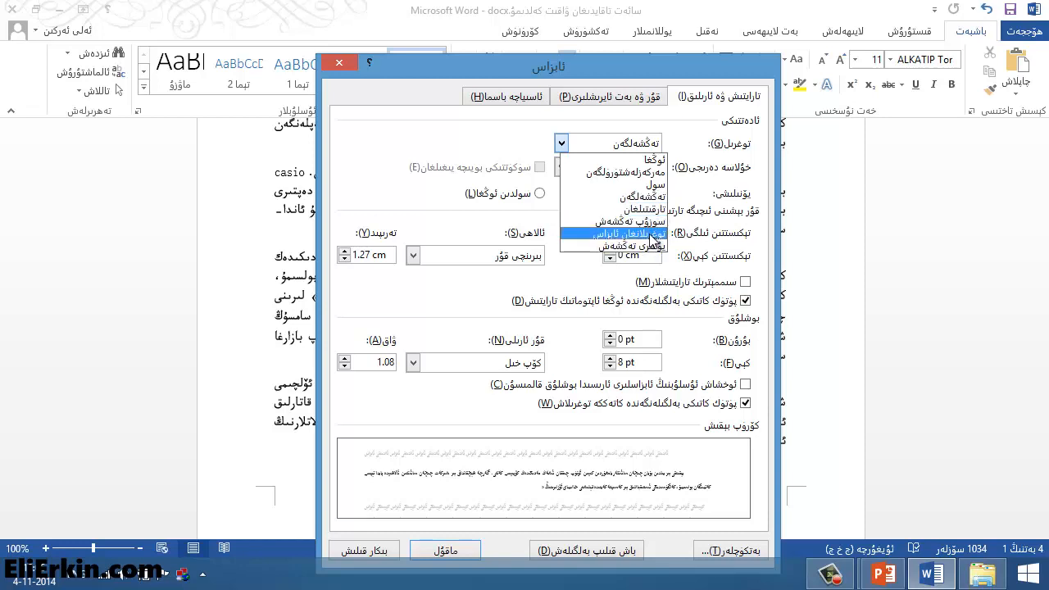
click(687, 138)
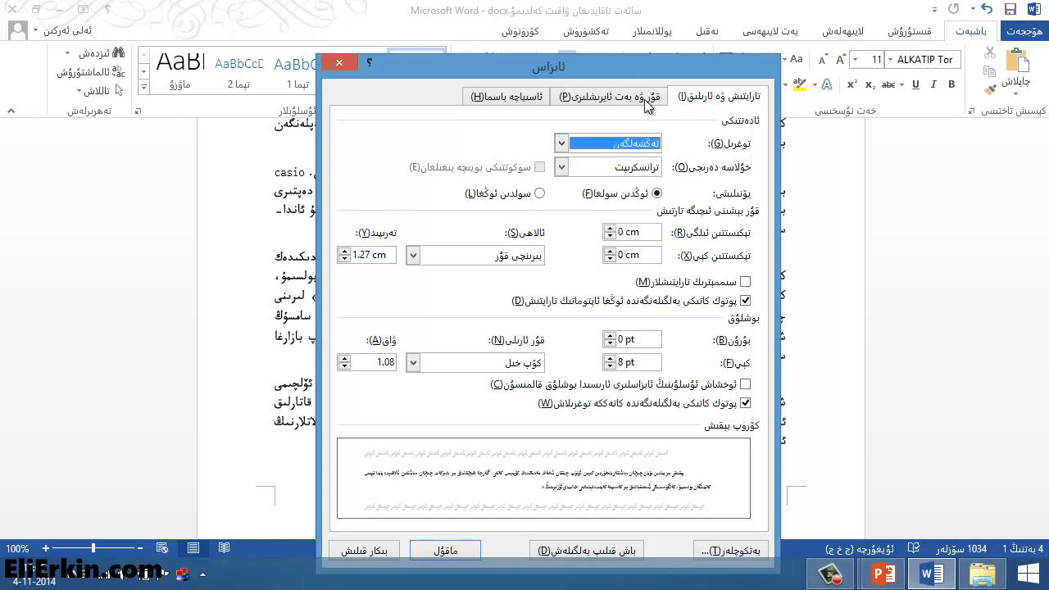
drag(646, 69, 647, 18)
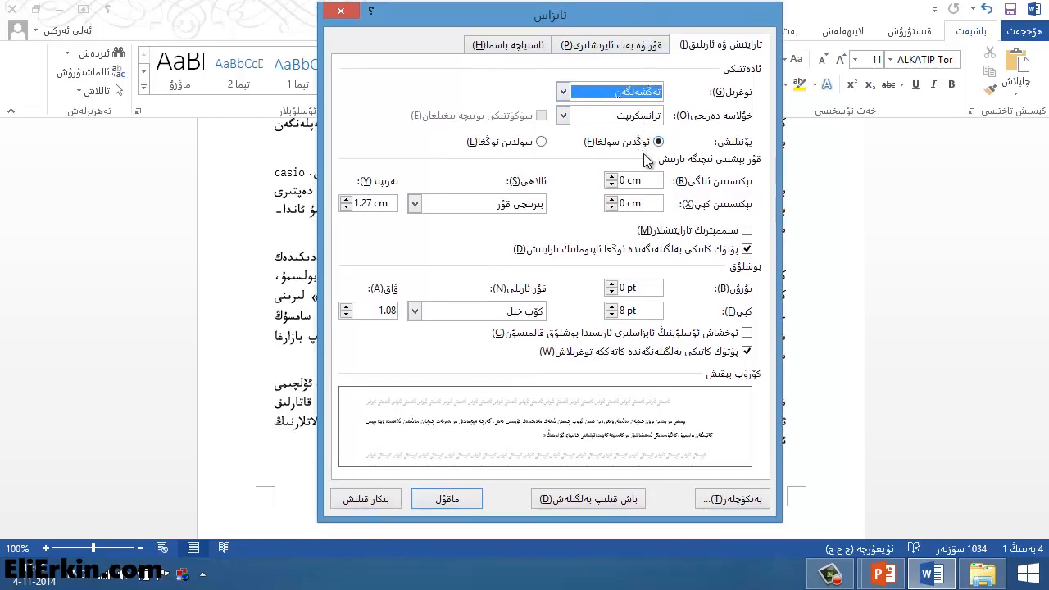
Review the available outline levels for the paragraph, keeping the body text level
click(563, 116)
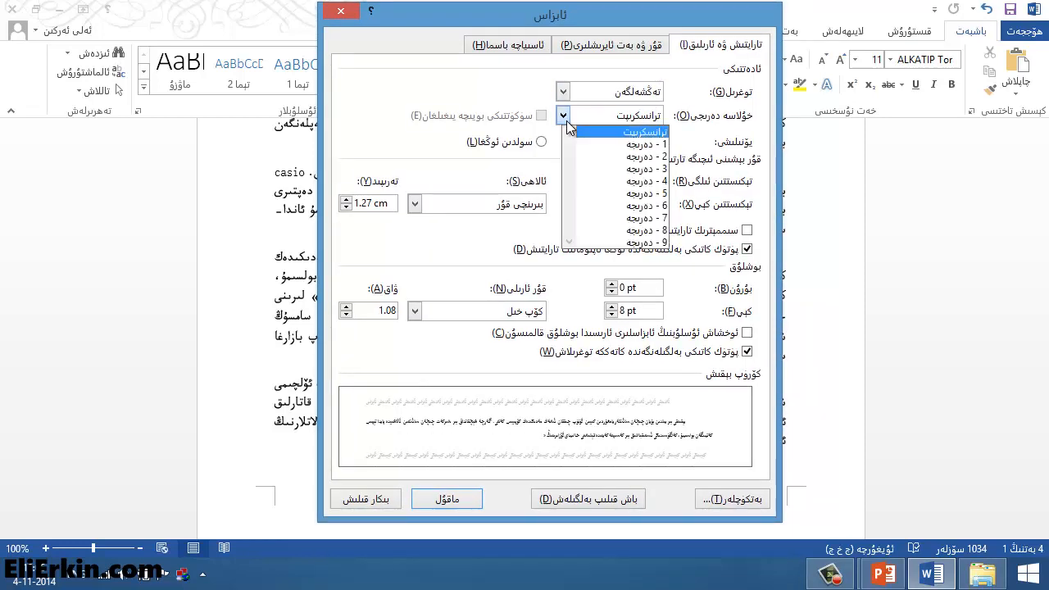
click(567, 121)
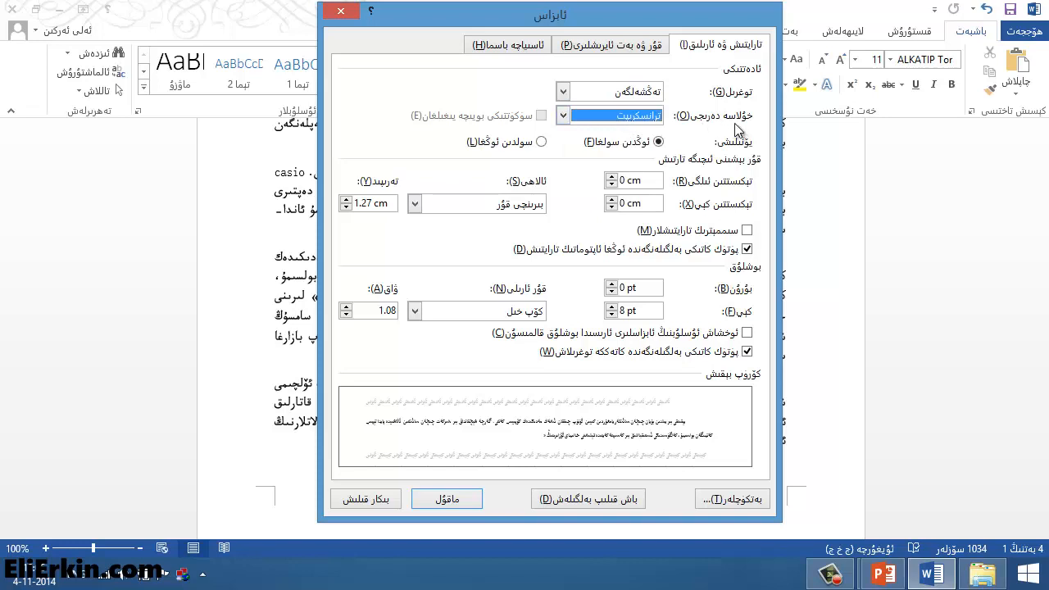
click(616, 119)
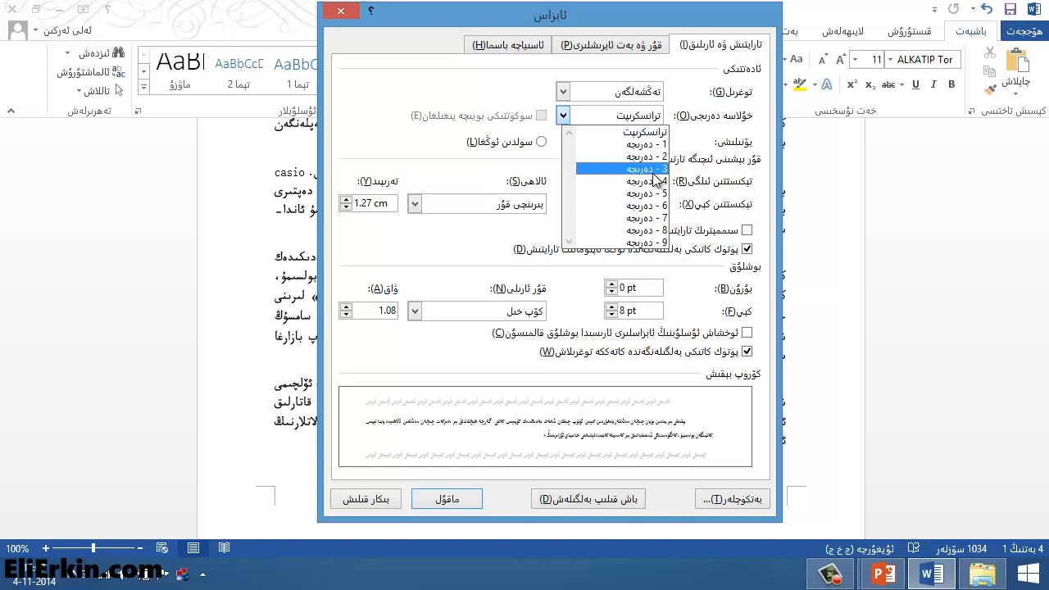
click(670, 133)
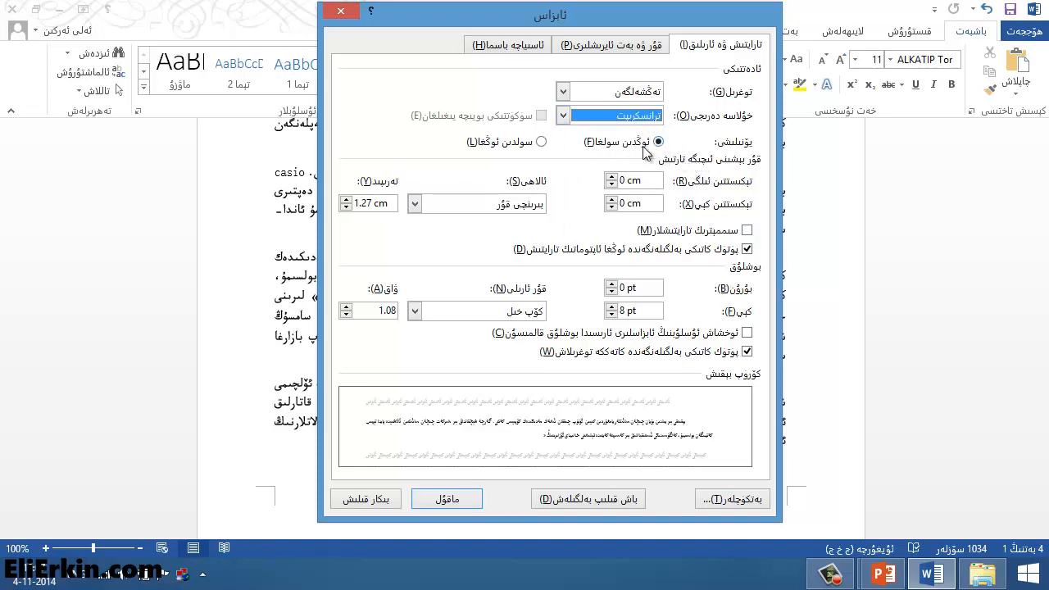
Switch the paragraph direction to left-to-right and back to right-to-left
drag(656, 23, 666, 157)
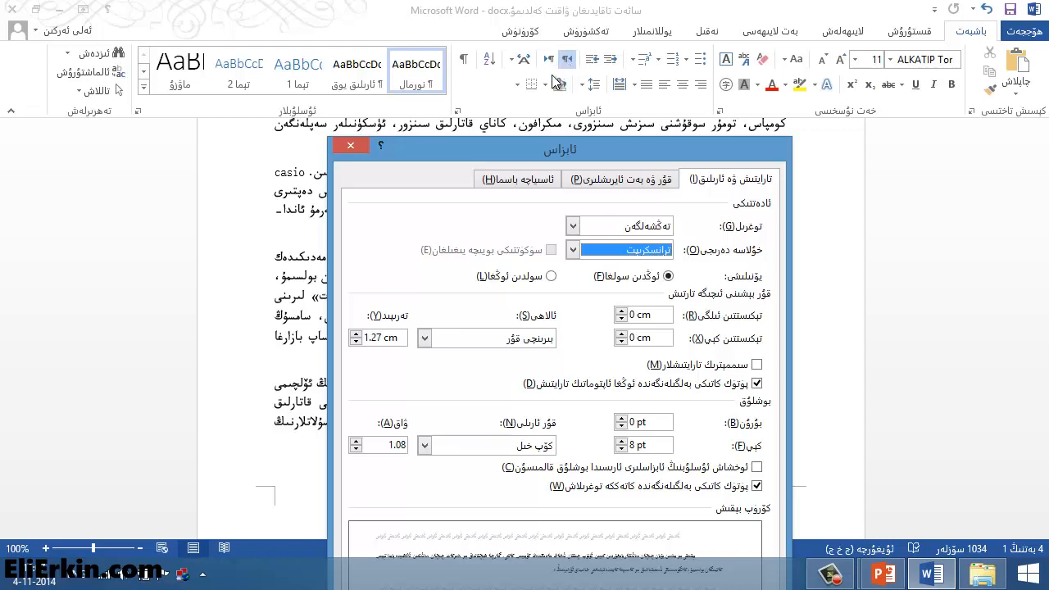
click(549, 277)
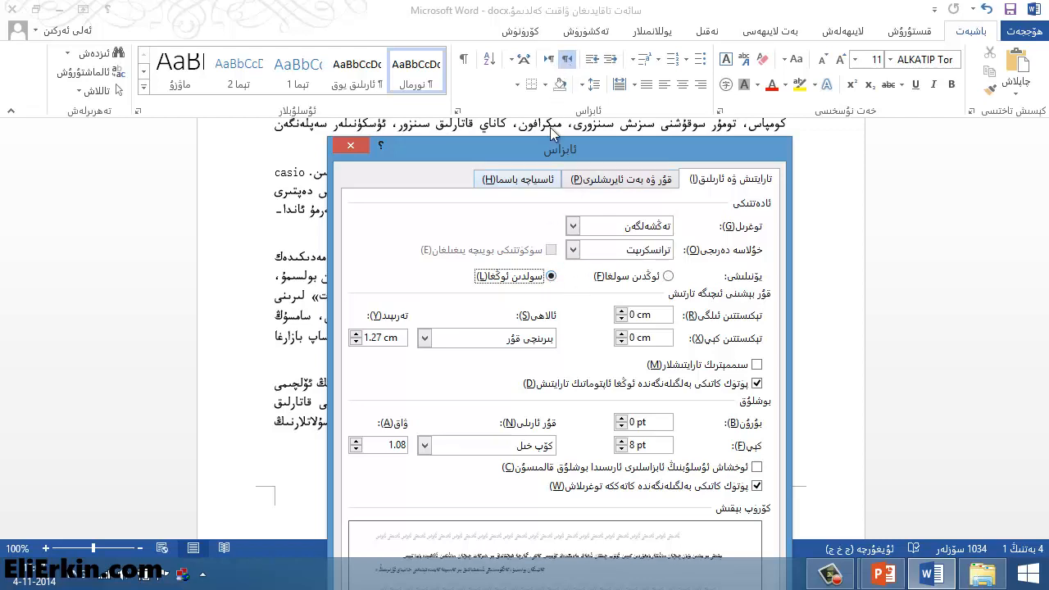
click(667, 277)
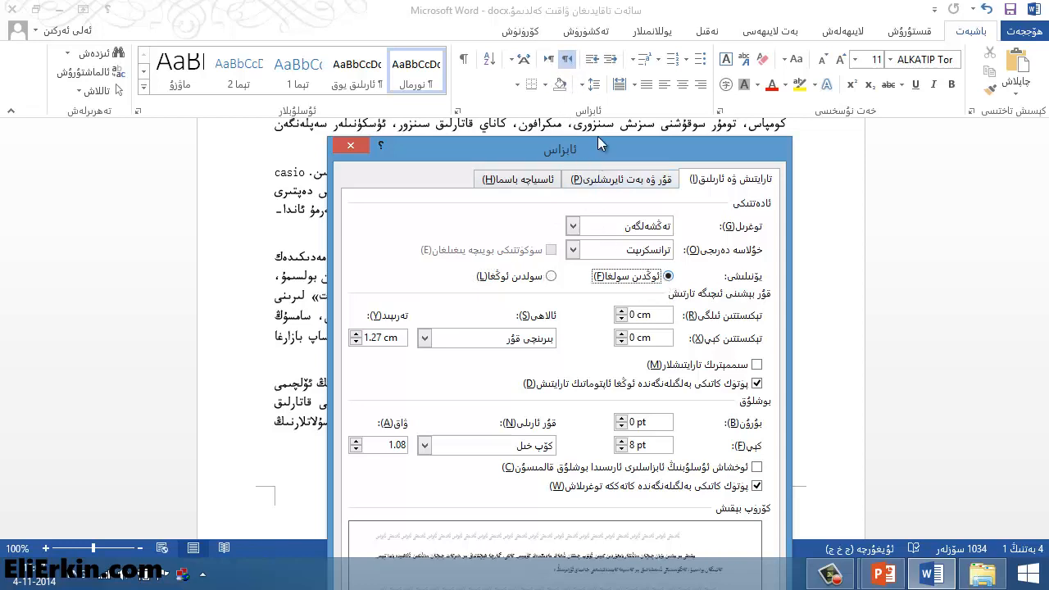
drag(597, 151, 607, 24)
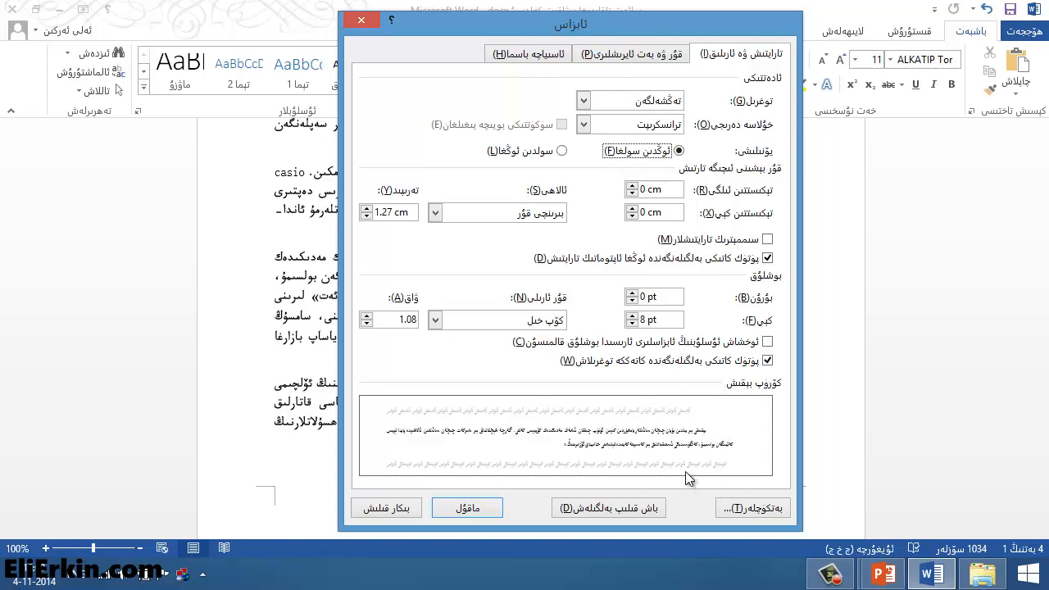
Increase the paragraph's indent before text to 1.4 cm
click(631, 187)
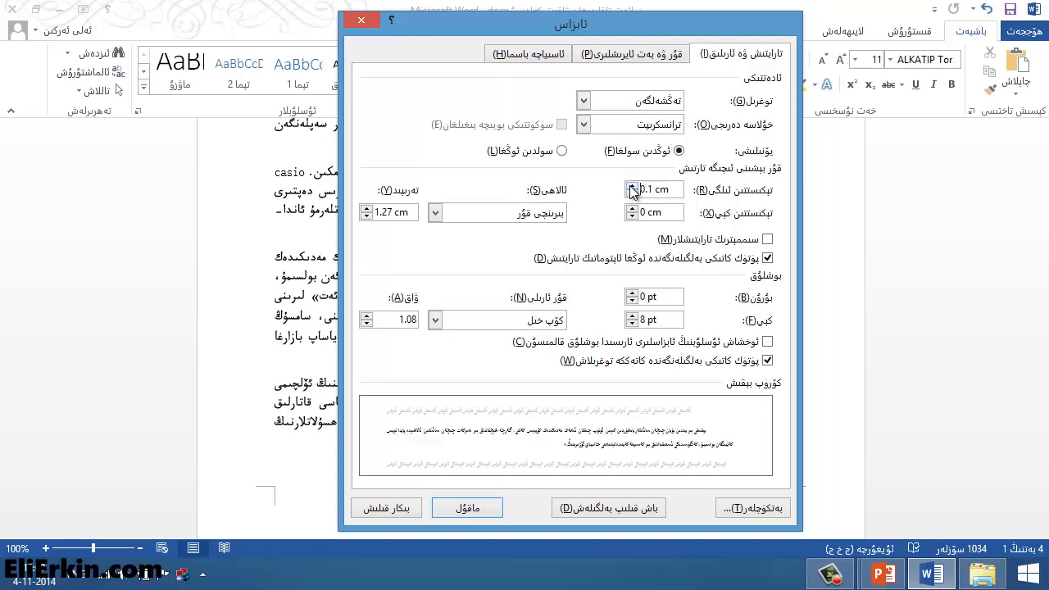
click(631, 187)
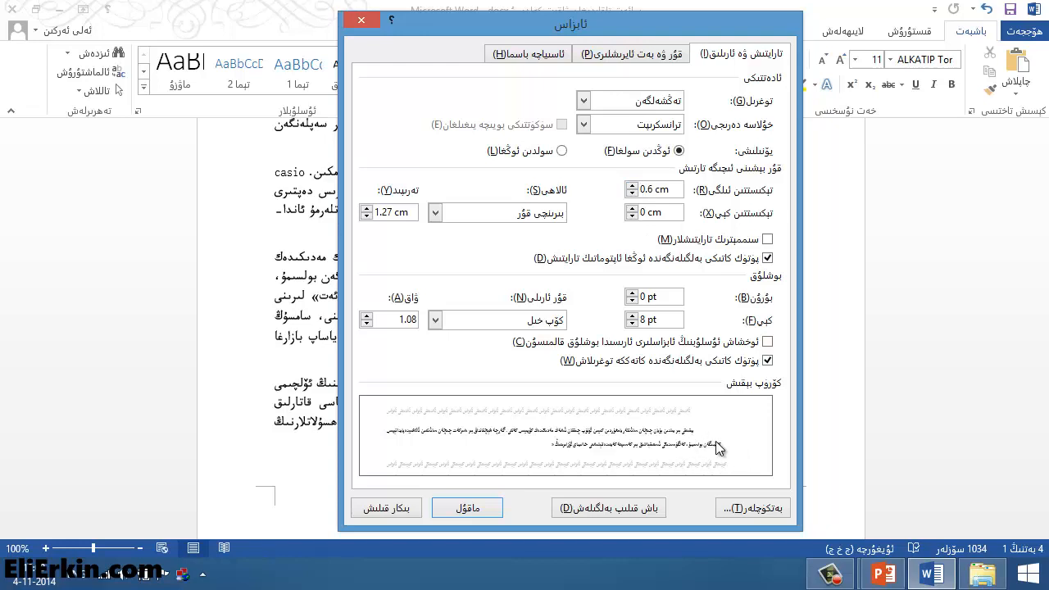
click(631, 187)
click(631, 187)
click(631, 186)
click(631, 187)
click(631, 187)
click(630, 187)
click(630, 187)
click(631, 187)
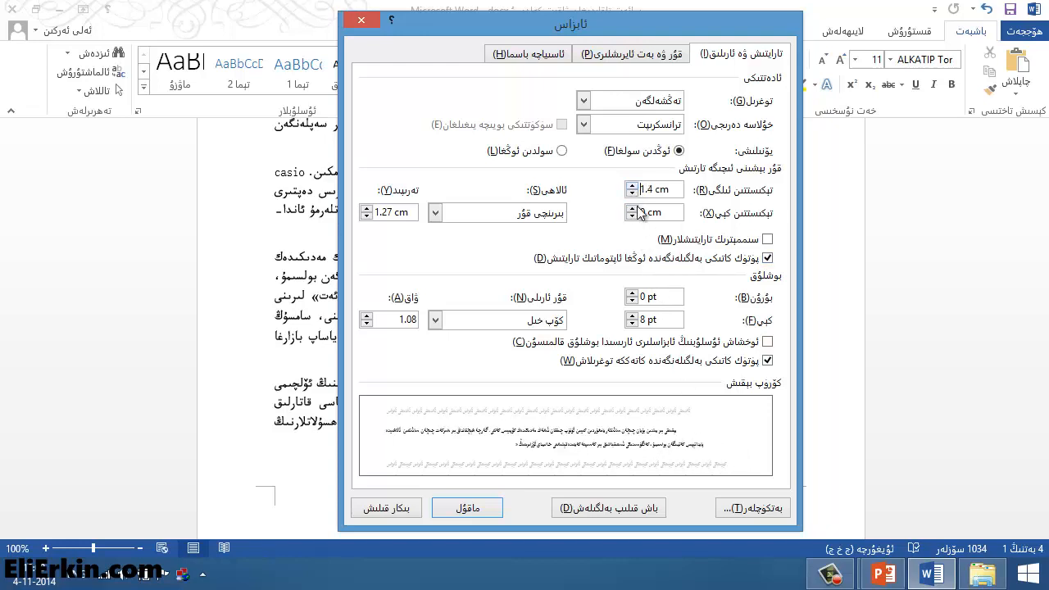
Set the paragraph's indent before text back to 0 cm
click(631, 193)
click(631, 192)
click(632, 193)
click(632, 193)
click(632, 193)
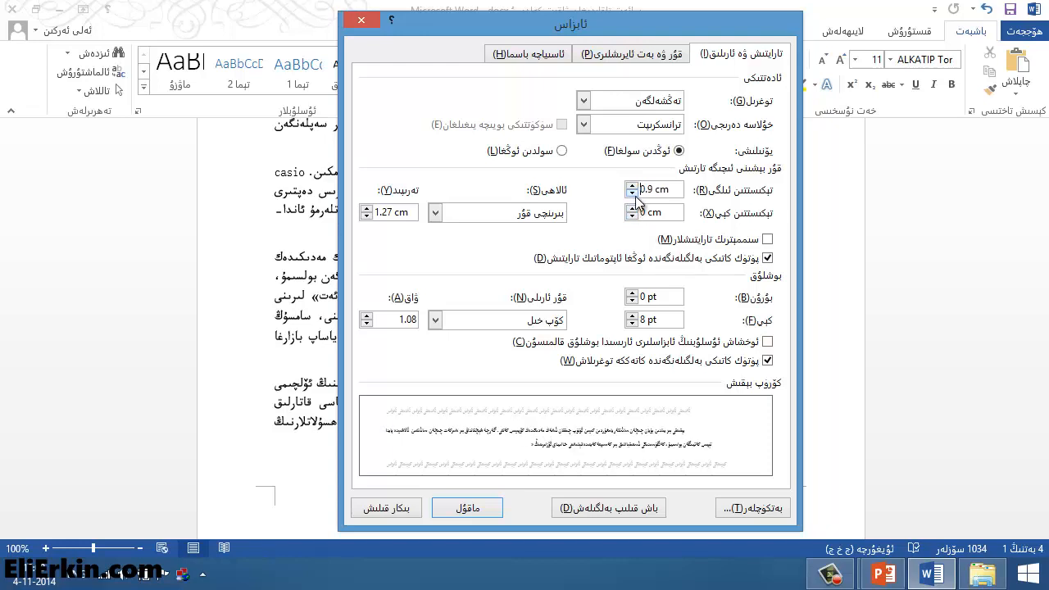
click(631, 192)
click(632, 192)
click(632, 193)
click(632, 192)
click(631, 192)
click(632, 193)
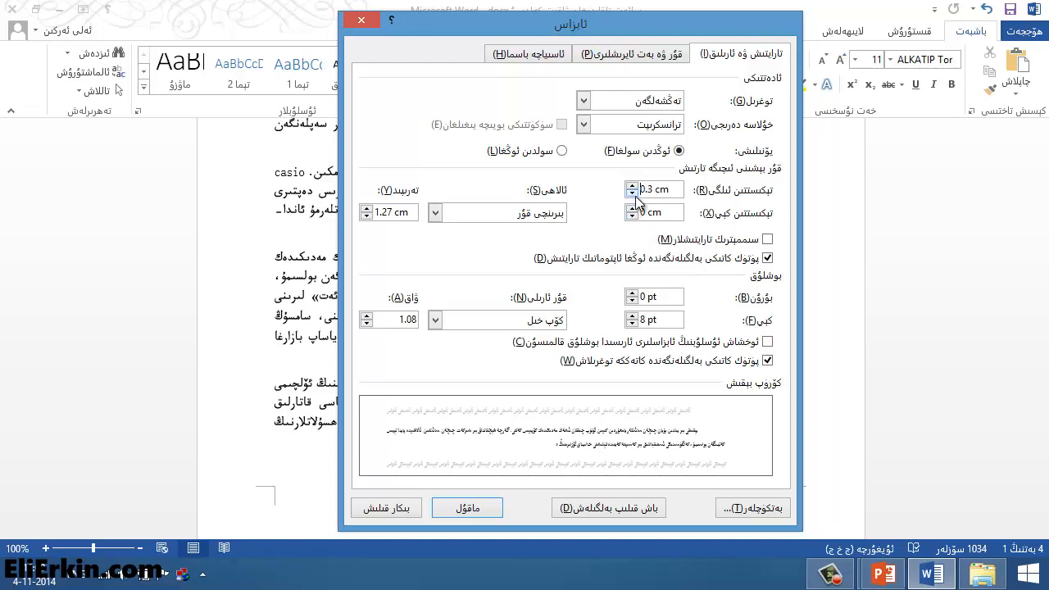
click(631, 193)
click(632, 193)
click(632, 193)
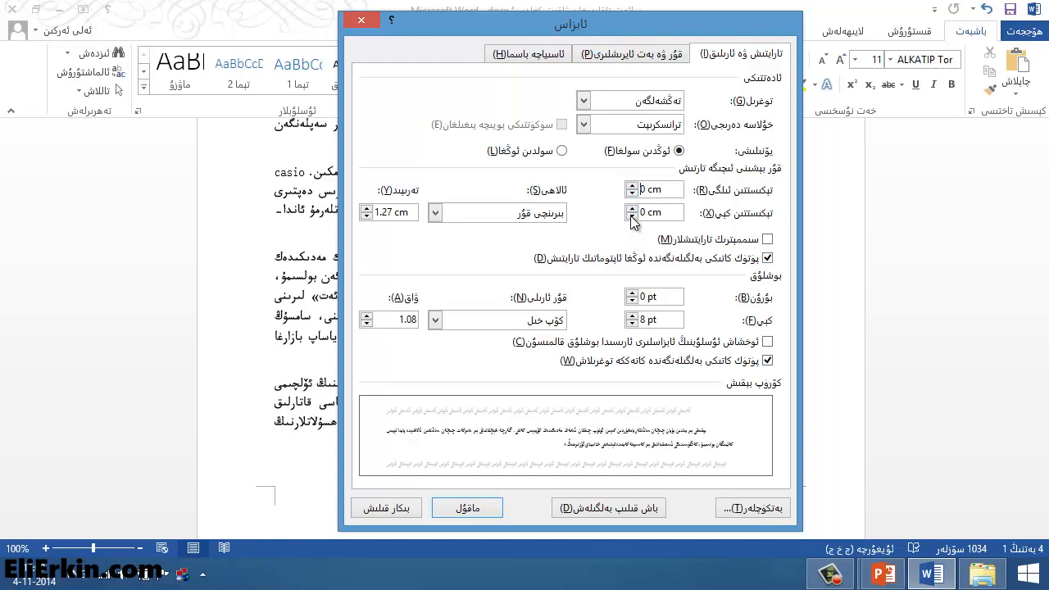
Set the paragraph's indent after text to 1 cm
click(632, 209)
click(632, 209)
click(631, 209)
click(631, 208)
click(632, 209)
click(631, 209)
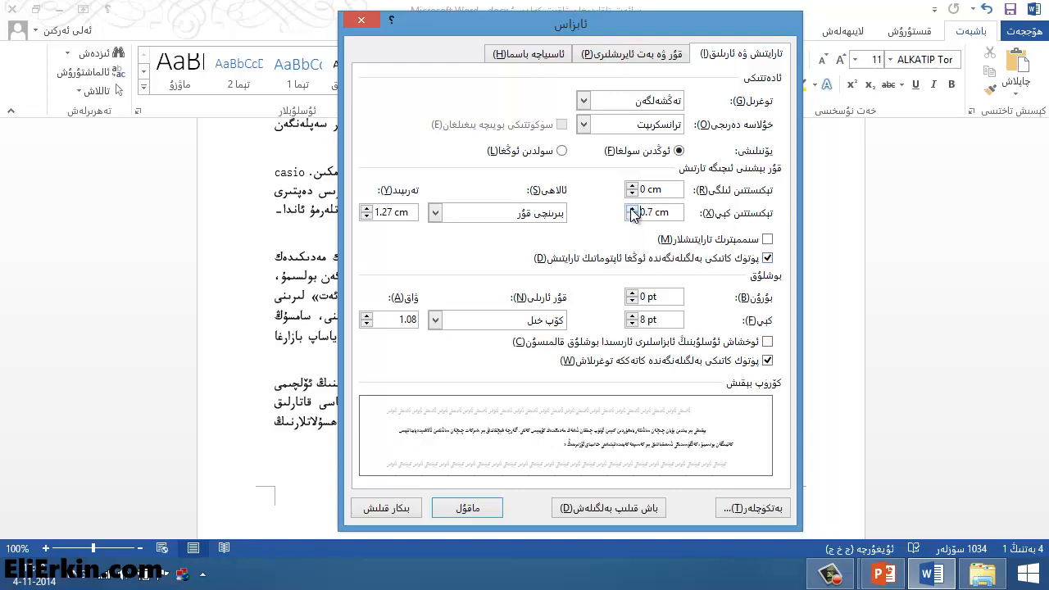
click(632, 209)
click(632, 209)
click(631, 209)
click(632, 209)
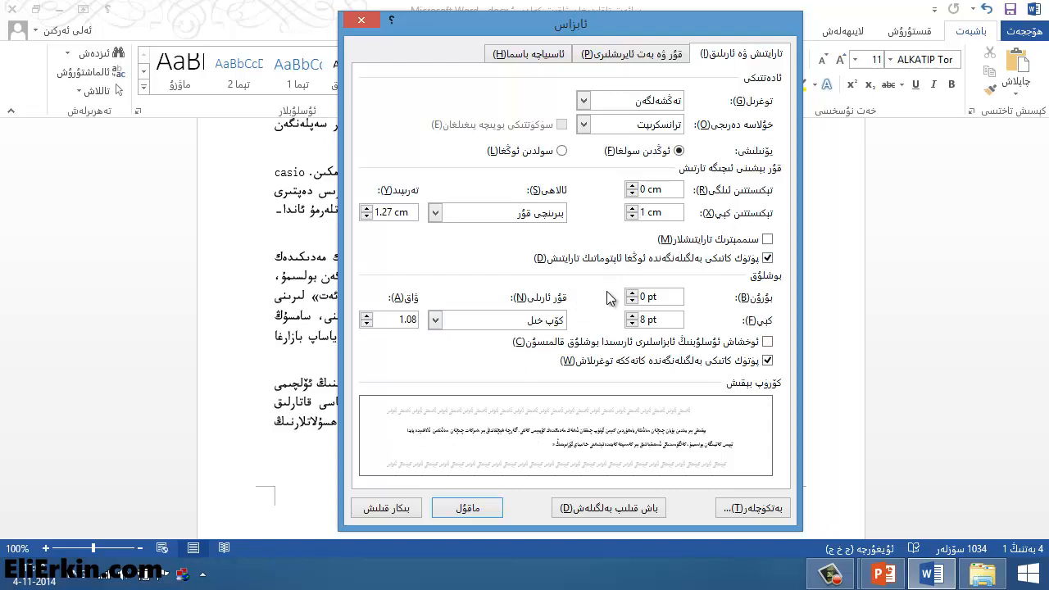
Increase the paragraph's indent after text in small increments to 2.1 cm
click(632, 208)
click(631, 208)
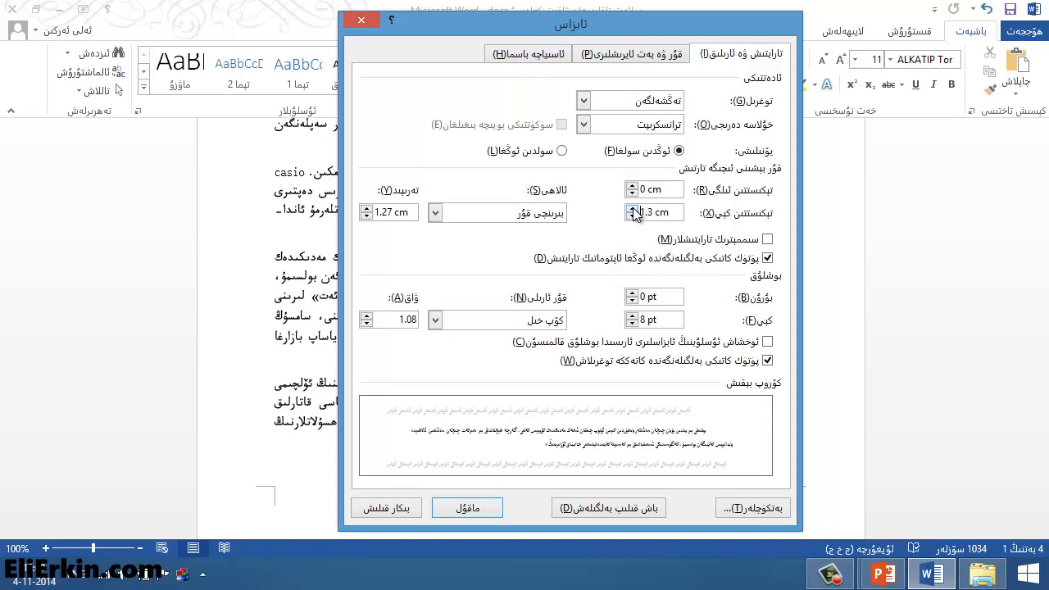
click(631, 208)
click(632, 208)
click(632, 209)
click(632, 208)
click(632, 208)
click(631, 208)
click(632, 208)
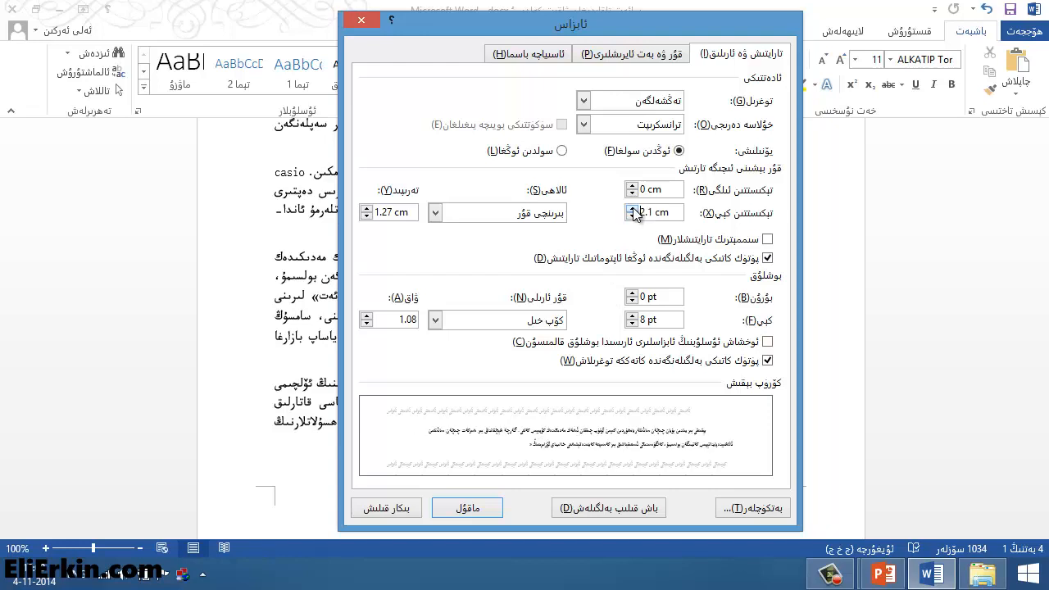
click(632, 208)
click(631, 208)
click(632, 216)
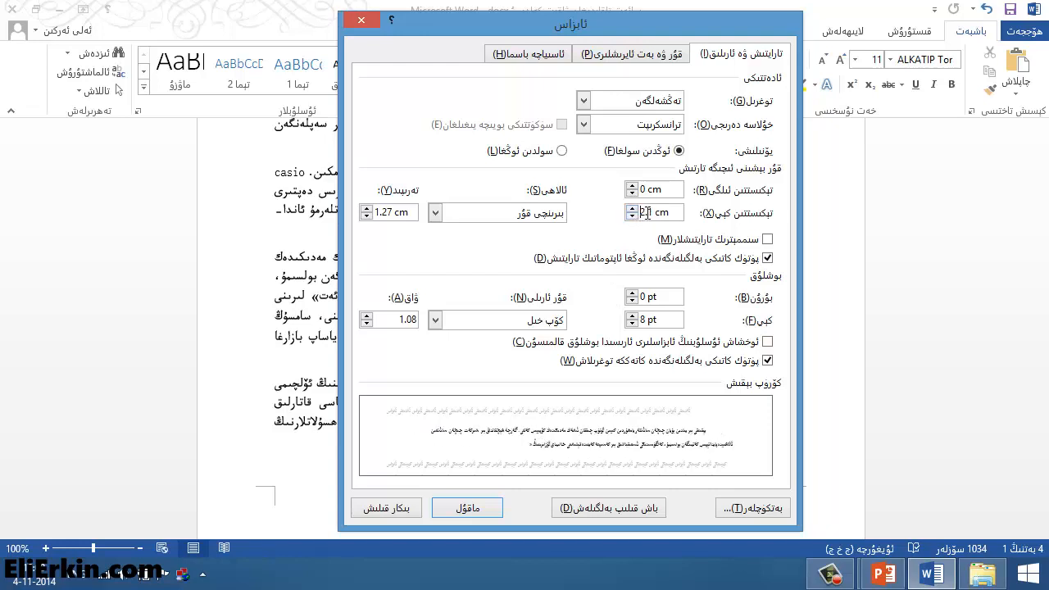
Set the paragraph's indent after text to 0 cm and choose first line (بىرىنچى قۇر) as the special indent
drag(652, 213, 633, 216)
text(0)
click(550, 214)
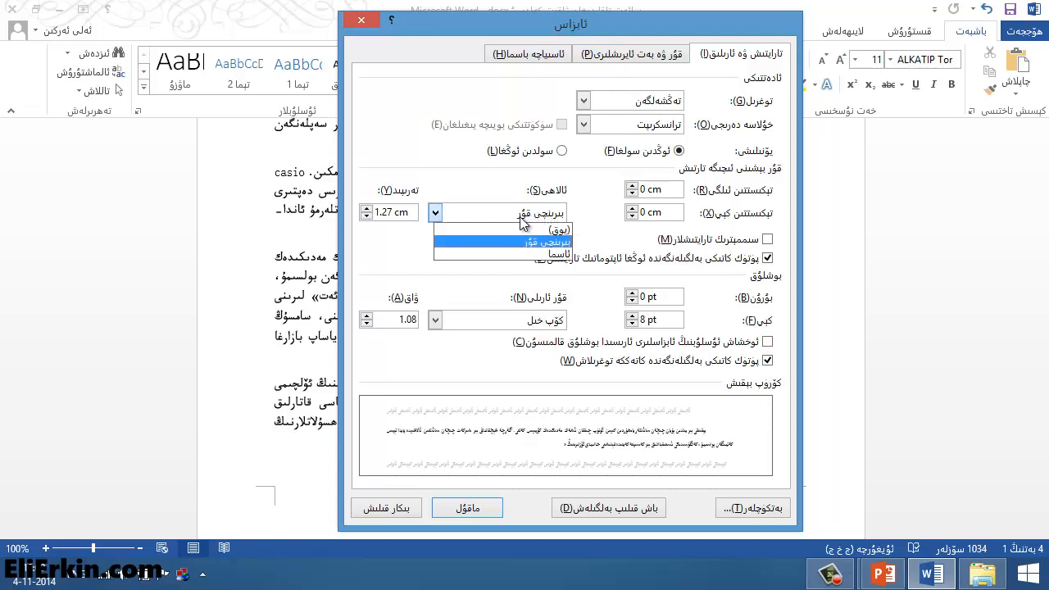
click(527, 242)
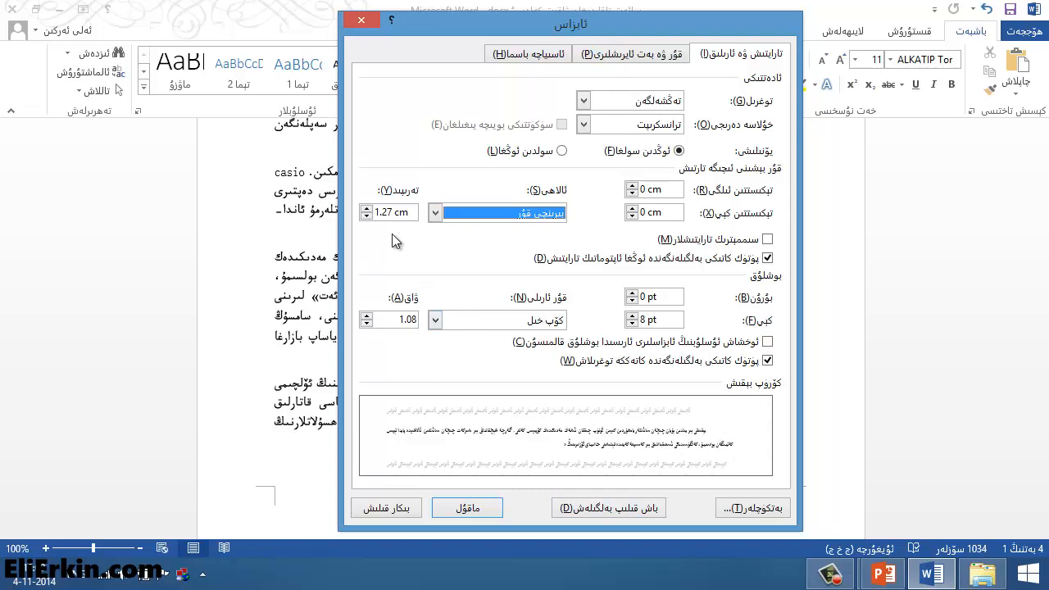
Highlight the first-line indent amount and move the paragraph dialog aside to examine the first lines of the document's paragraphs
click(399, 212)
drag(407, 213, 376, 214)
click(389, 212)
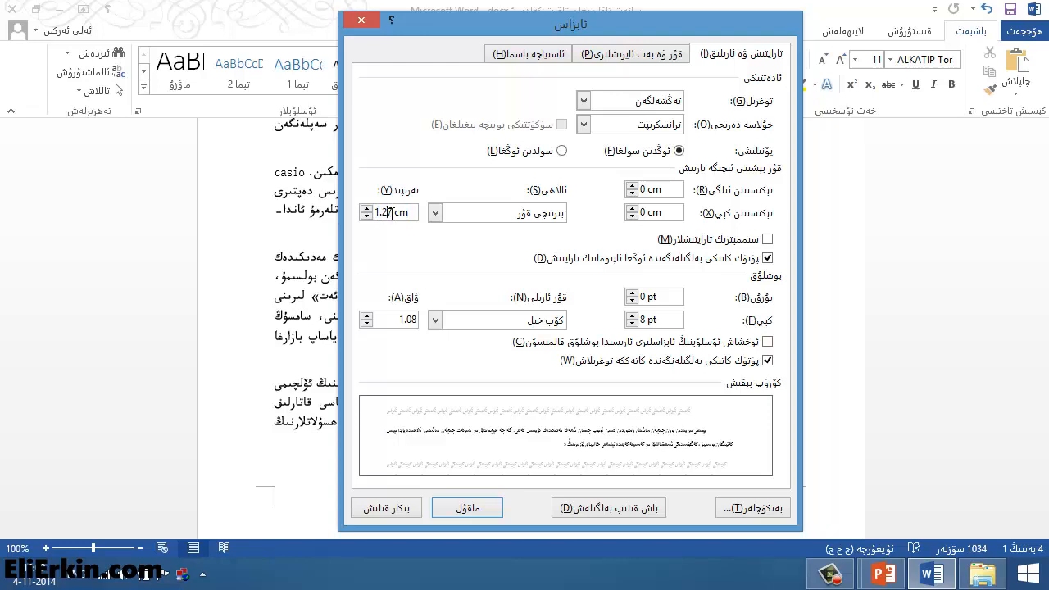
drag(397, 213, 383, 215)
drag(678, 26, 307, 271)
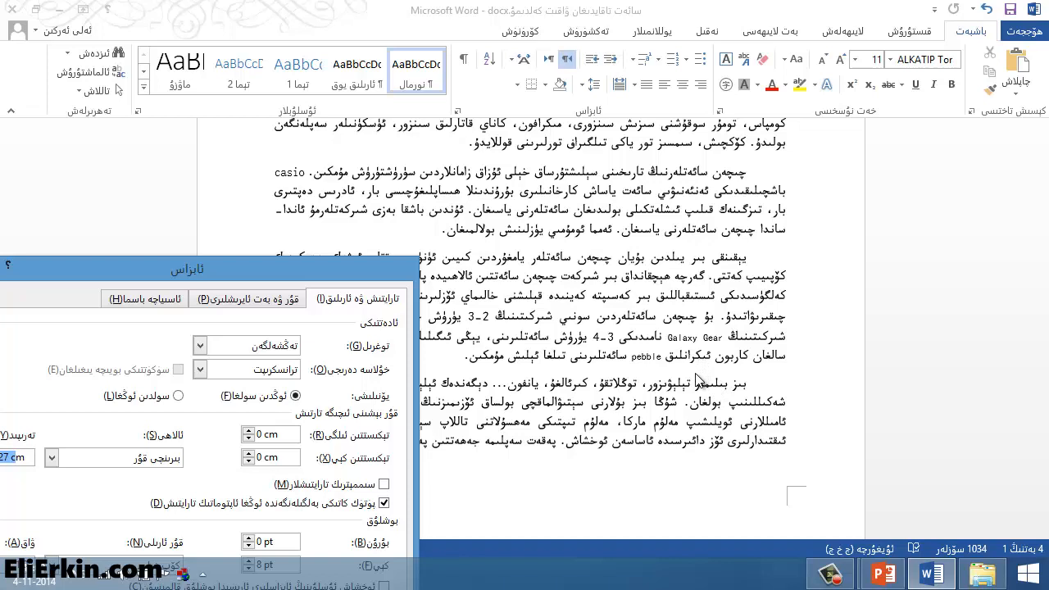
drag(371, 273, 356, 192)
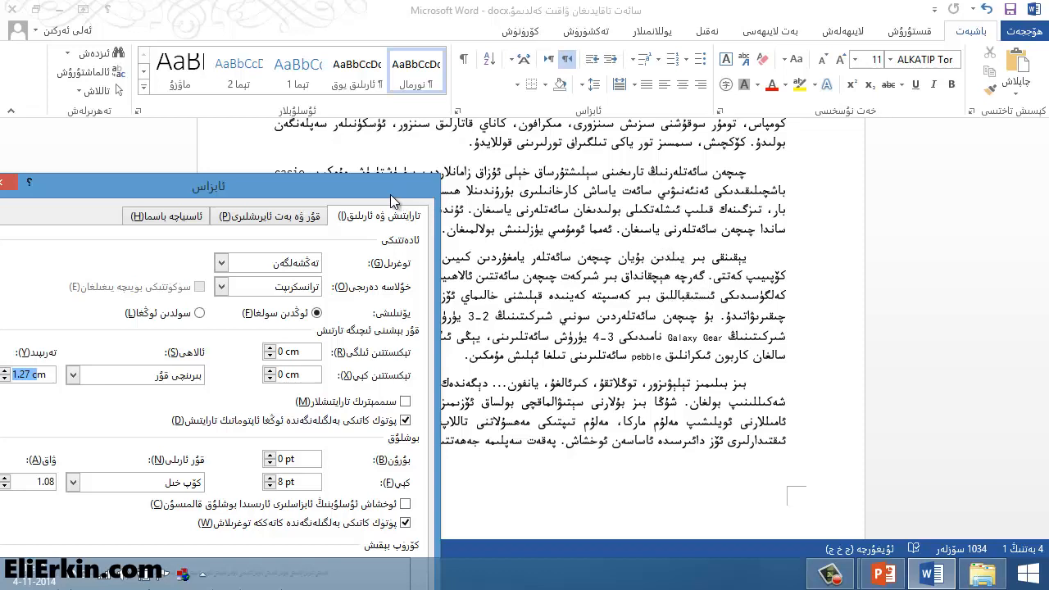
drag(378, 194, 464, 129)
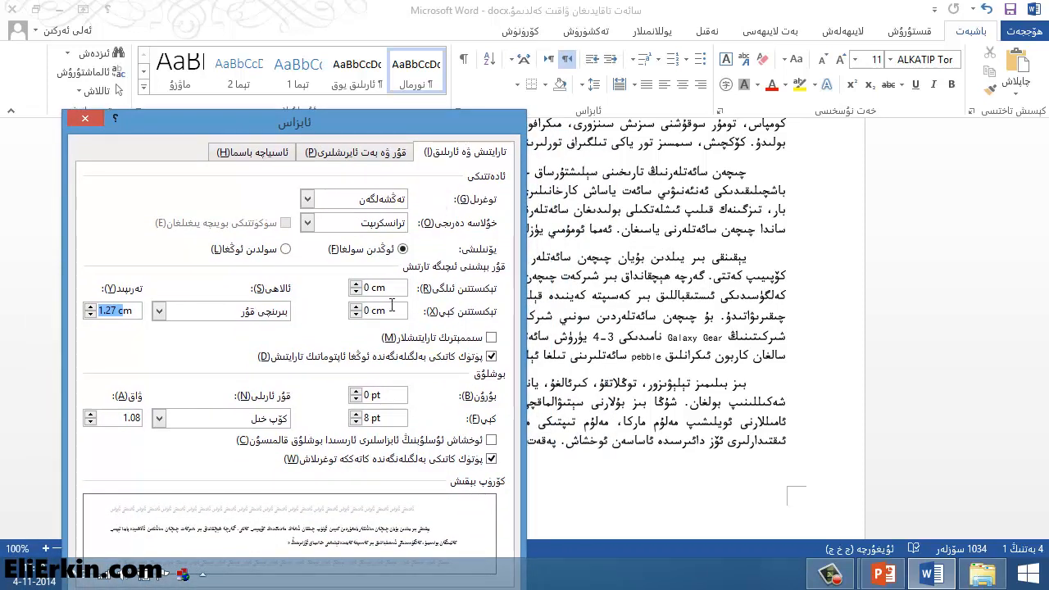
Set the paragraph's spacing after to 0 pt, repositioning the dialog so that all its options can be reached
click(356, 421)
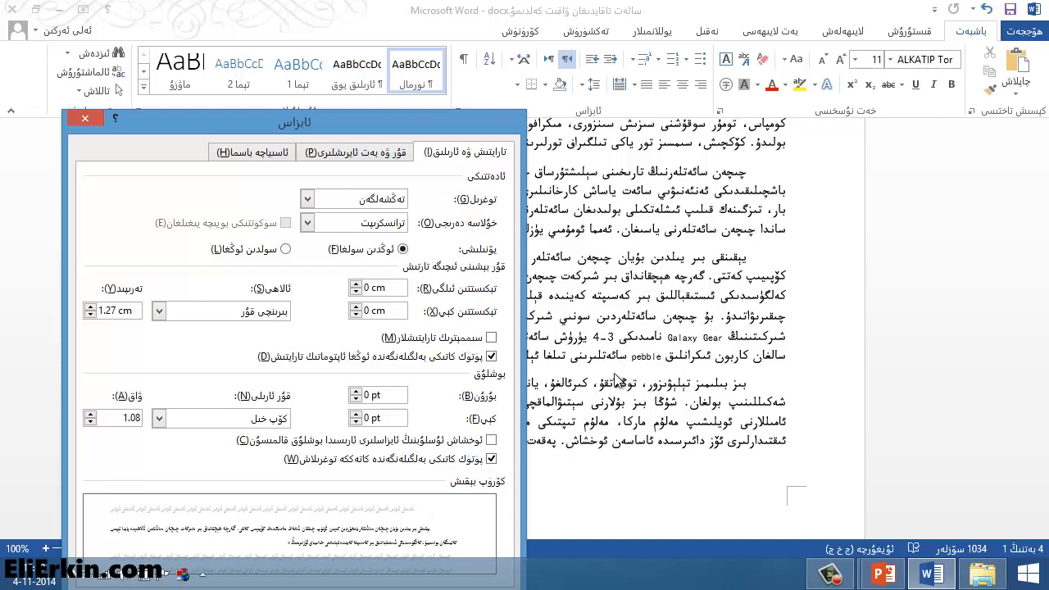
drag(440, 127, 547, 43)
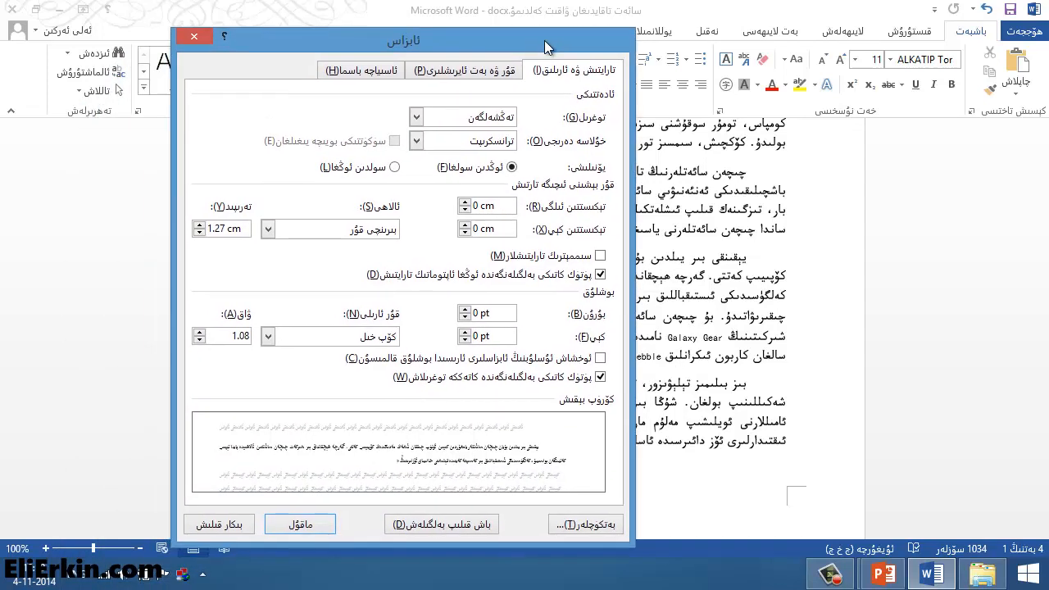
click(477, 337)
Set the paragraph's line spacing to 1.5 lines and apply the paragraph settings
click(268, 337)
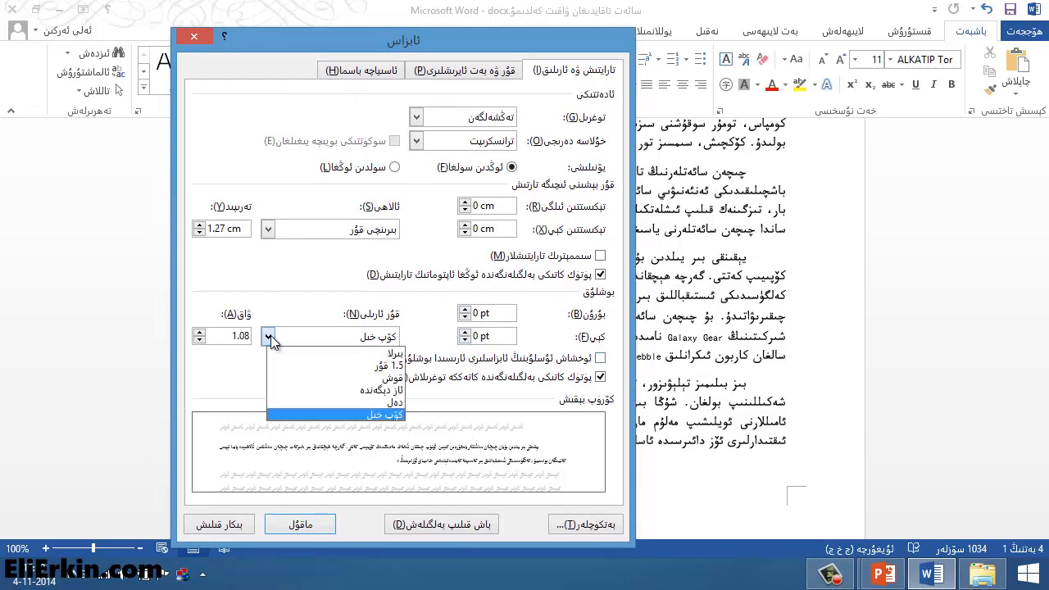
click(269, 336)
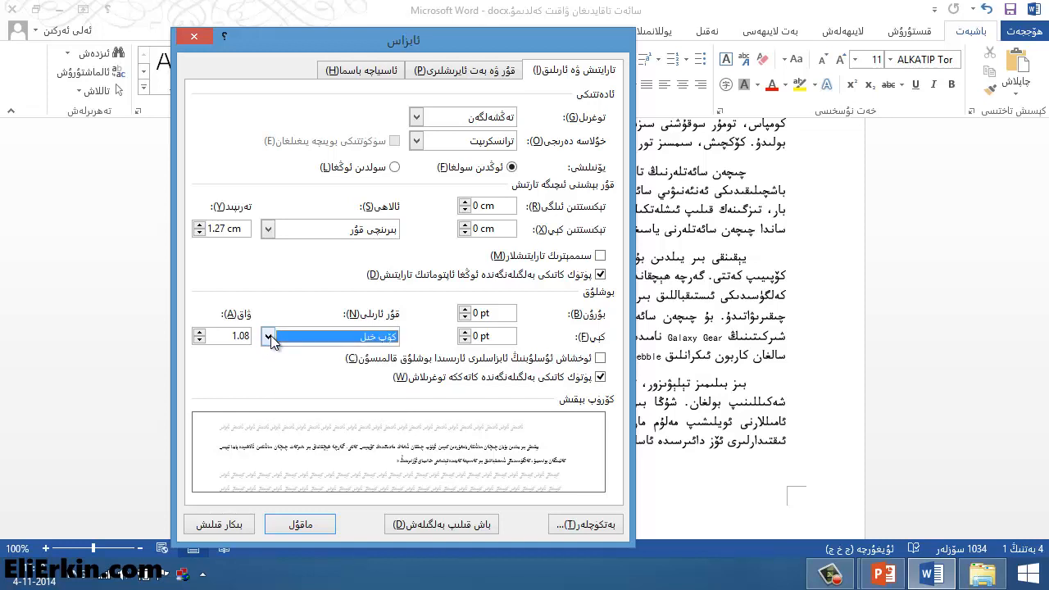
click(268, 337)
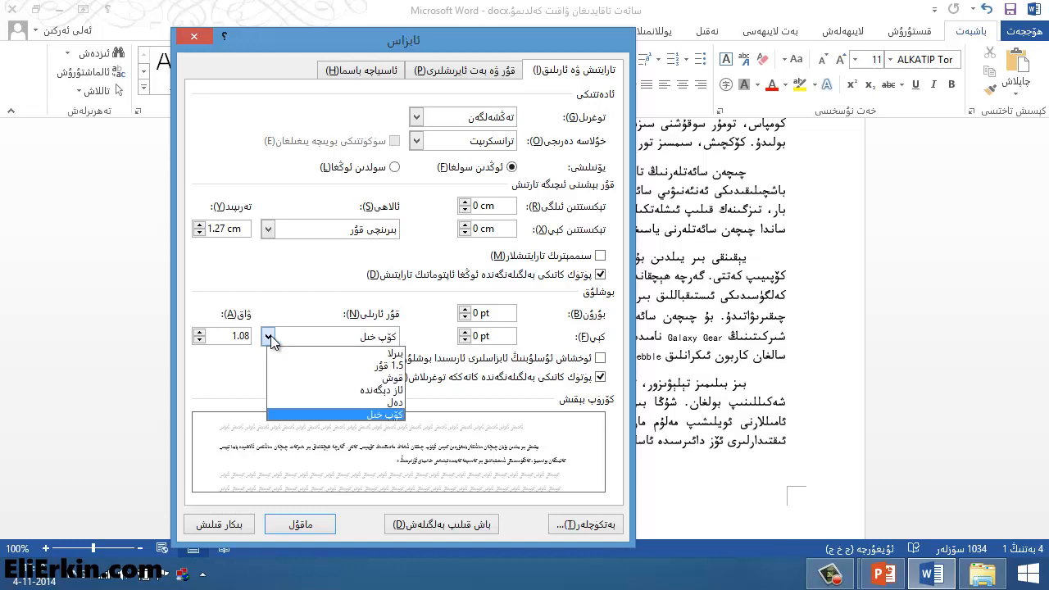
click(368, 367)
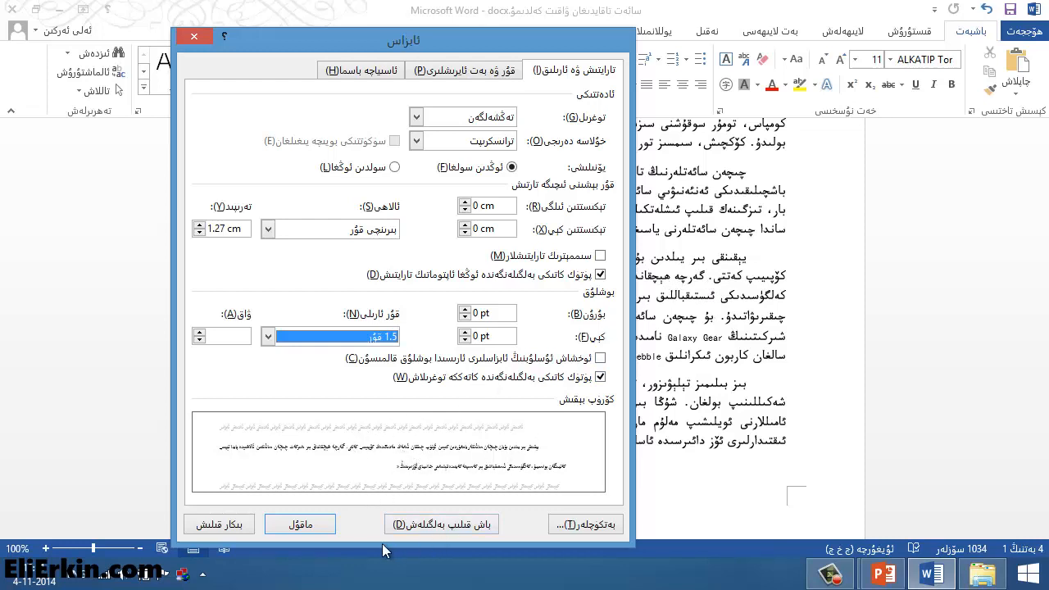
click(303, 525)
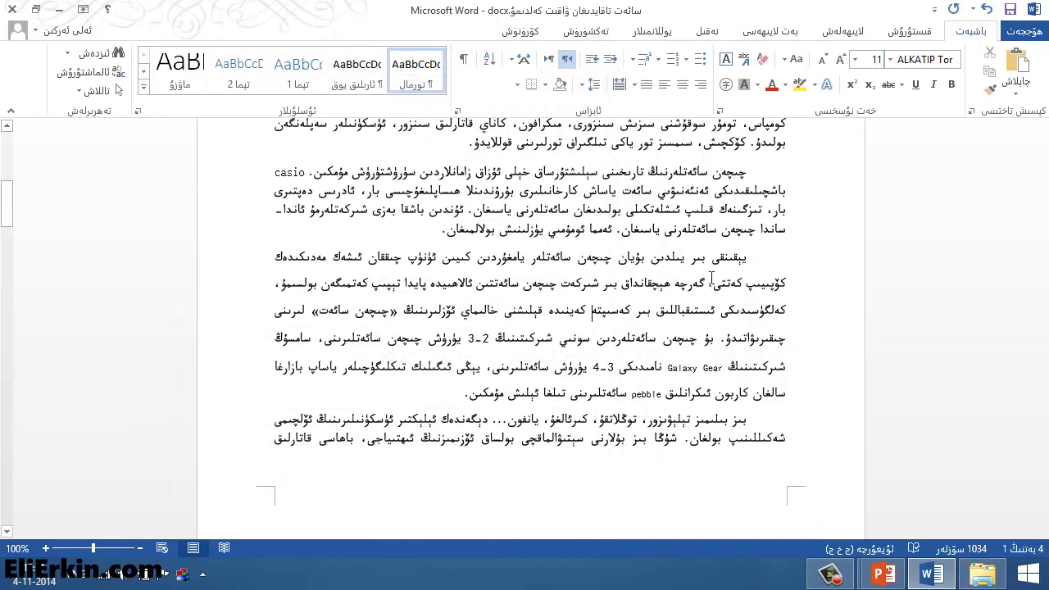
Examine the line spacing within the edited paragraph and the gap between it and the following paragraph
drag(748, 259, 636, 335)
click(665, 257)
drag(682, 268, 647, 283)
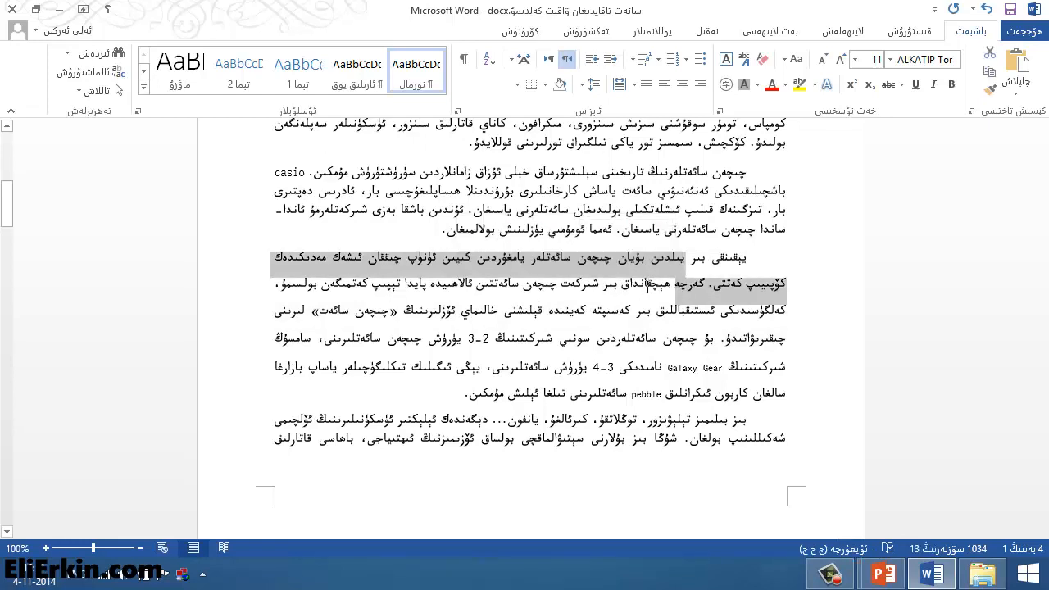
click(645, 282)
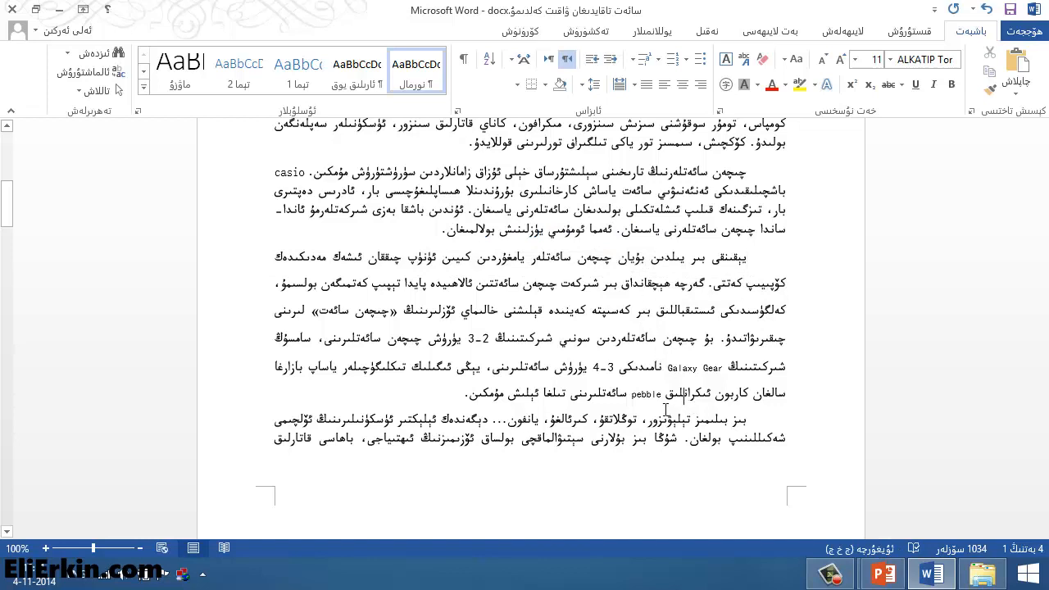
scroll(662, 407, down, 3)
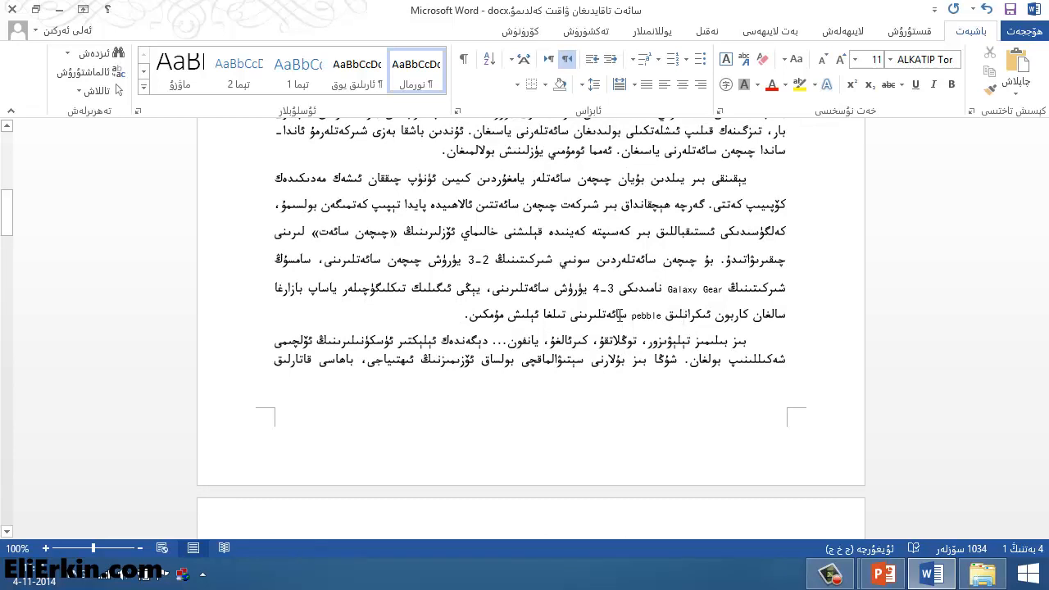
drag(620, 315, 620, 288)
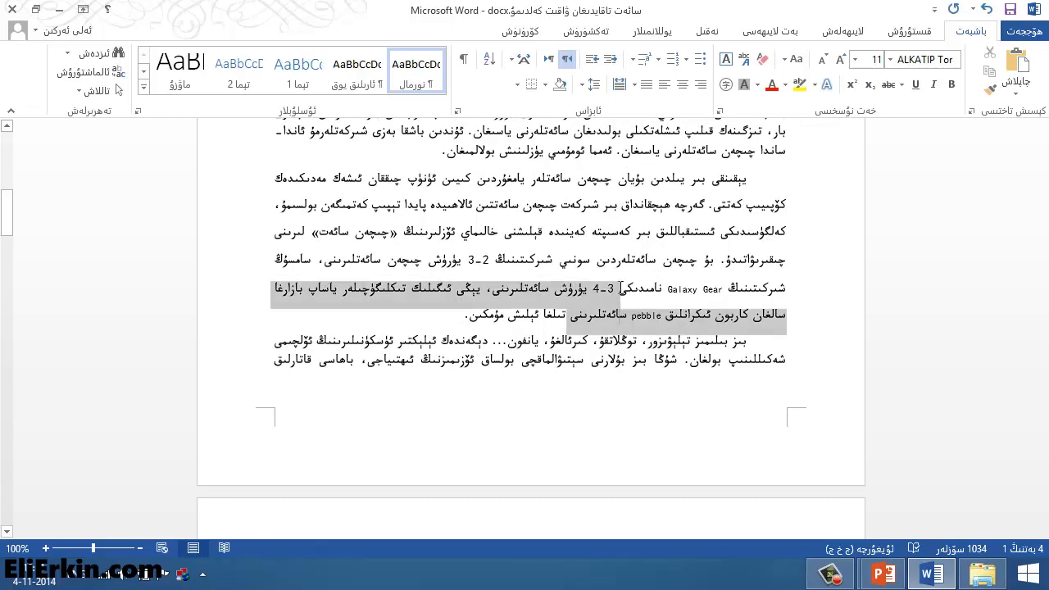
click(628, 290)
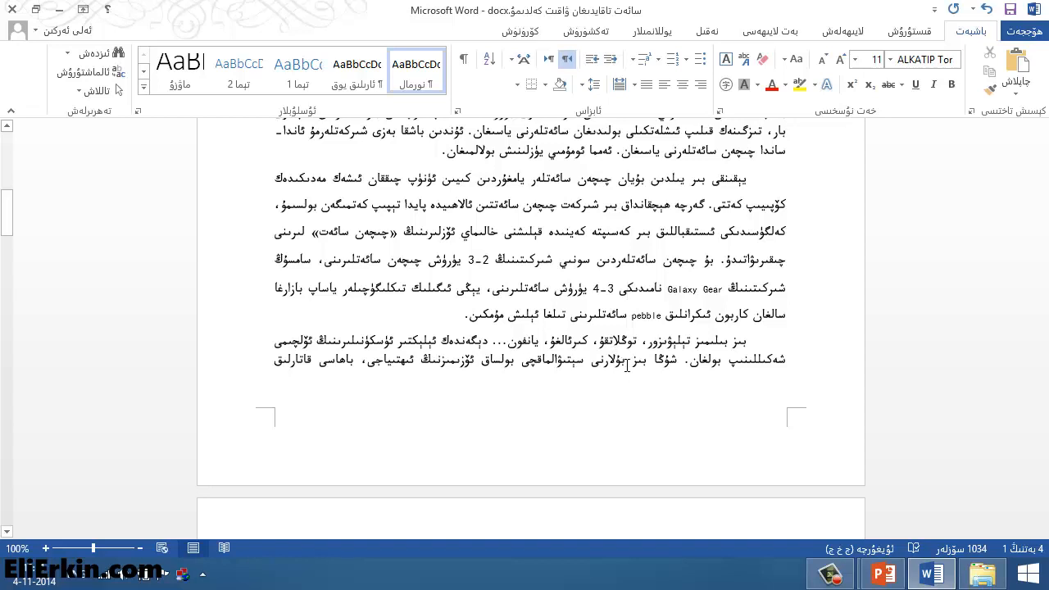
scroll(626, 365, up, 2)
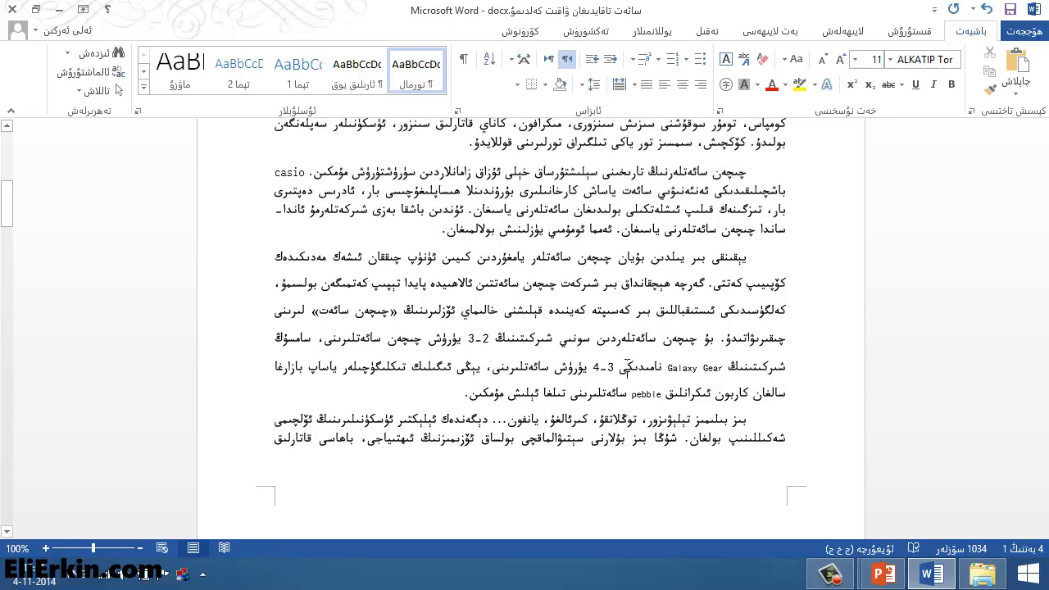
scroll(554, 327, down, 2)
Reopen the same paragraph's settings, change its line spacing to single (بىرلا), and apply it
right_click(557, 227)
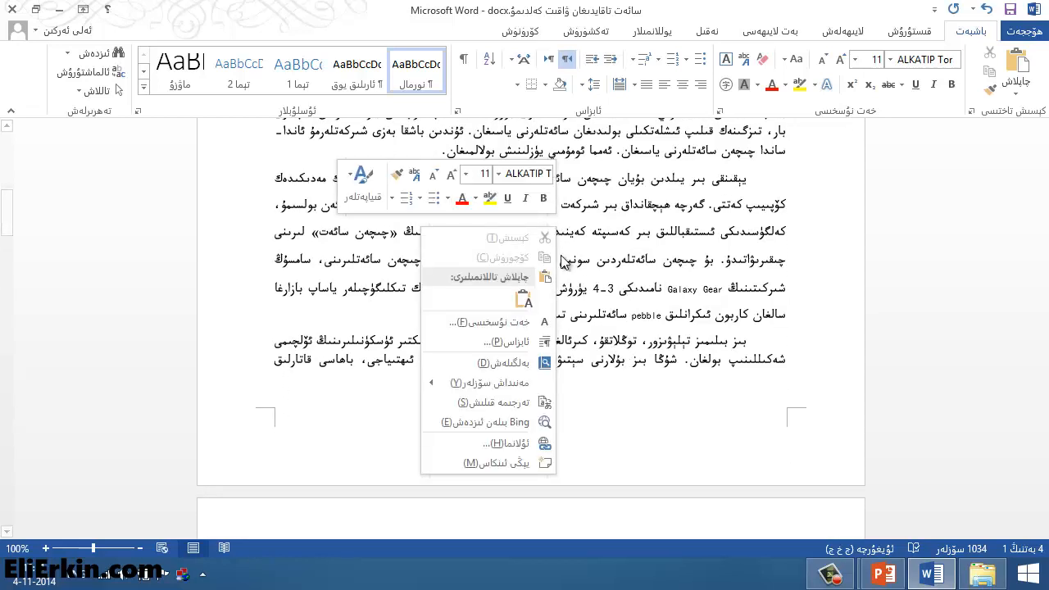
click(544, 341)
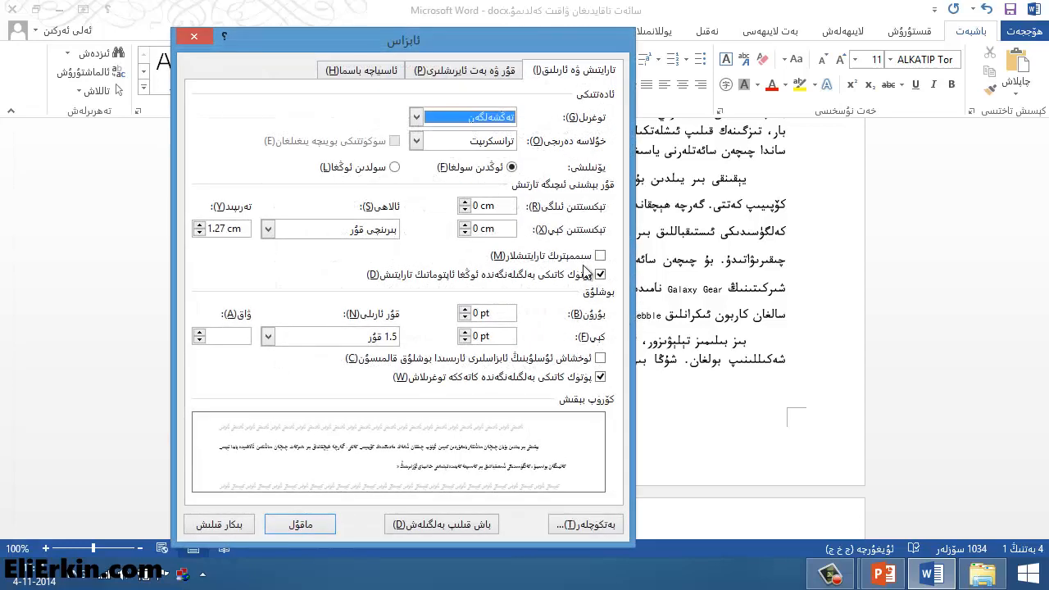
drag(499, 40, 577, 17)
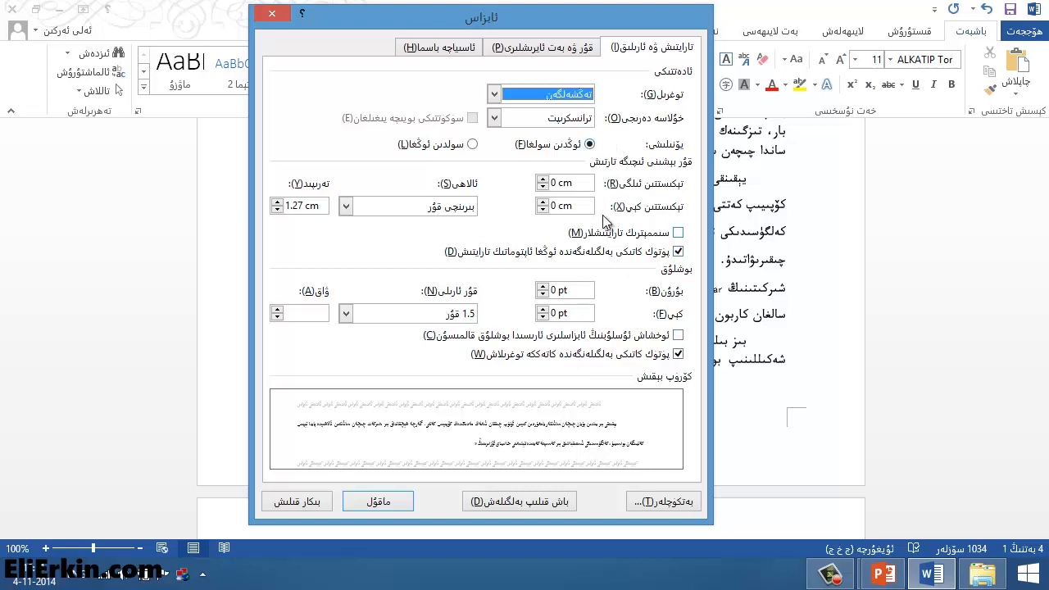
click(423, 314)
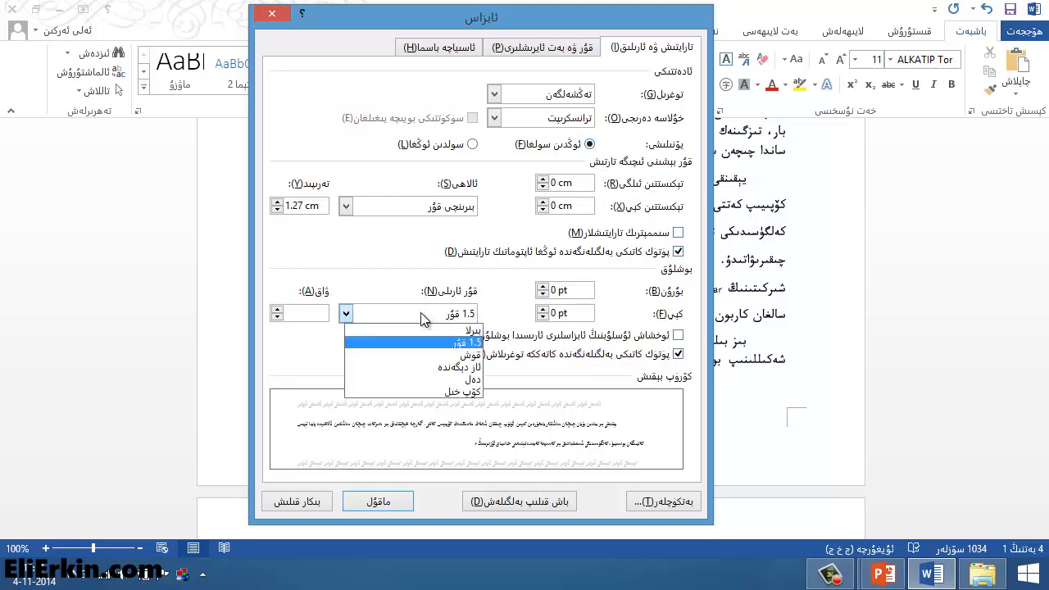
click(426, 329)
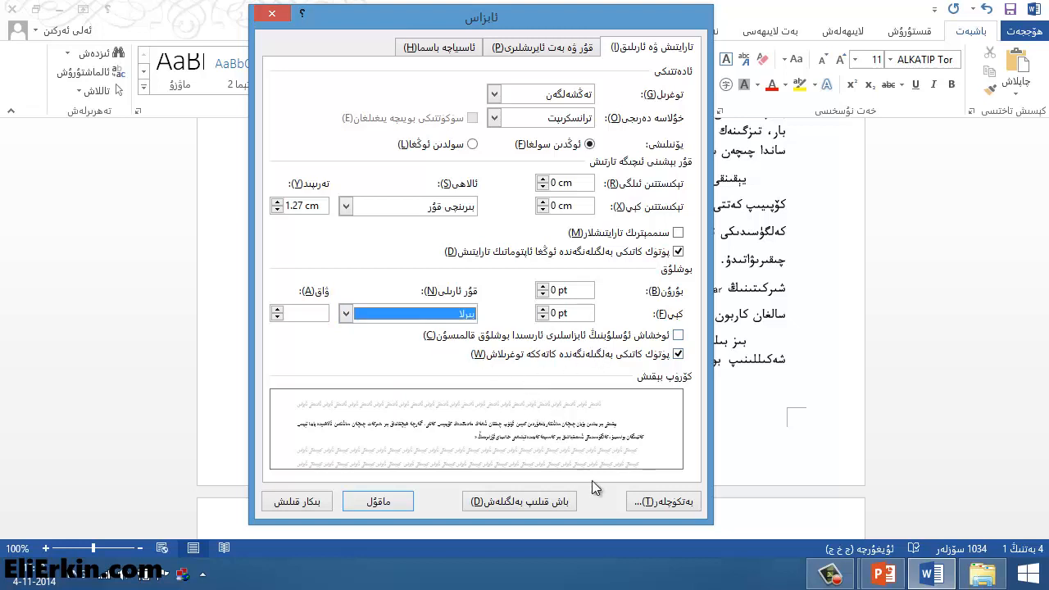
click(372, 500)
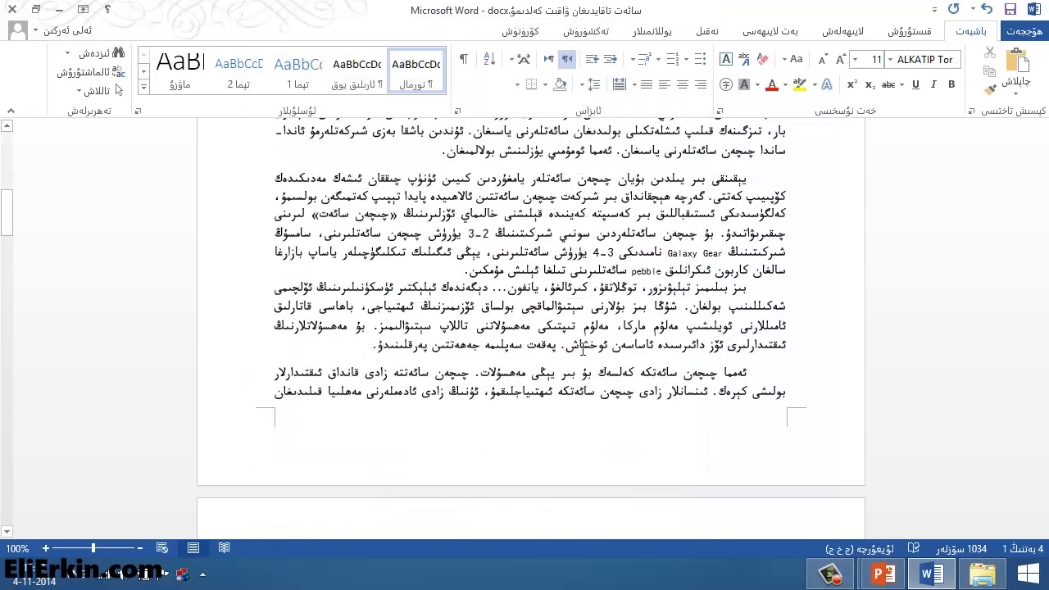
Check the paragraph's line and paragraph gaps, then reopen its settings and set the spacing after to 6 pt
drag(623, 179, 618, 215)
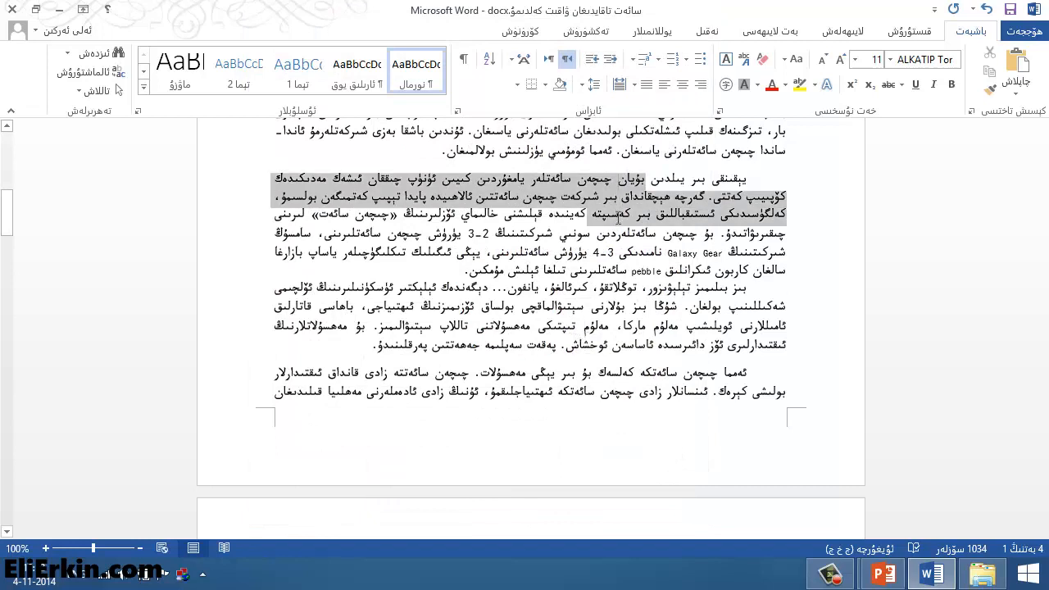
click(674, 198)
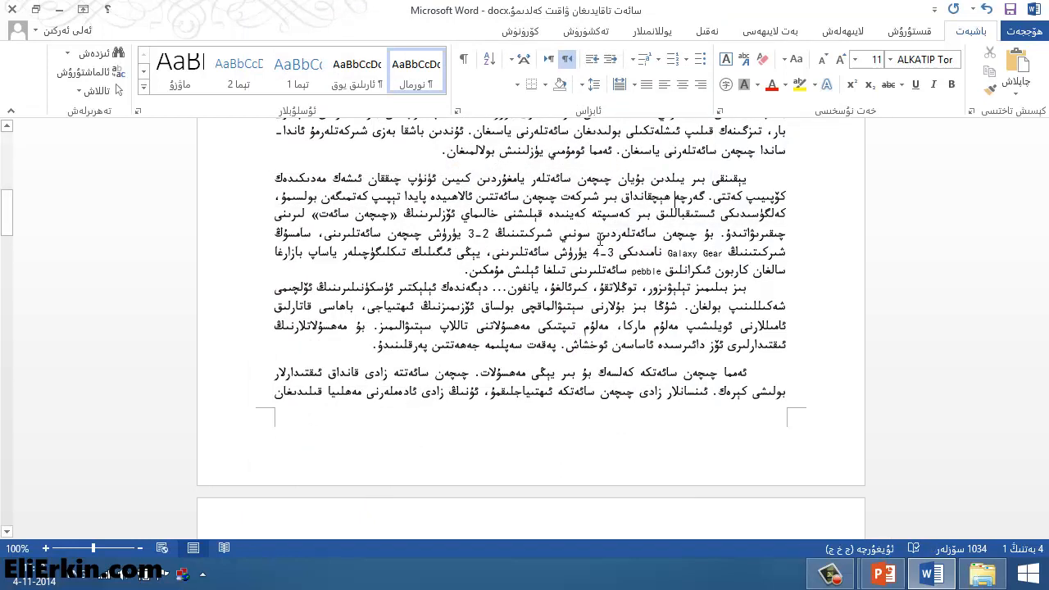
drag(587, 270, 586, 288)
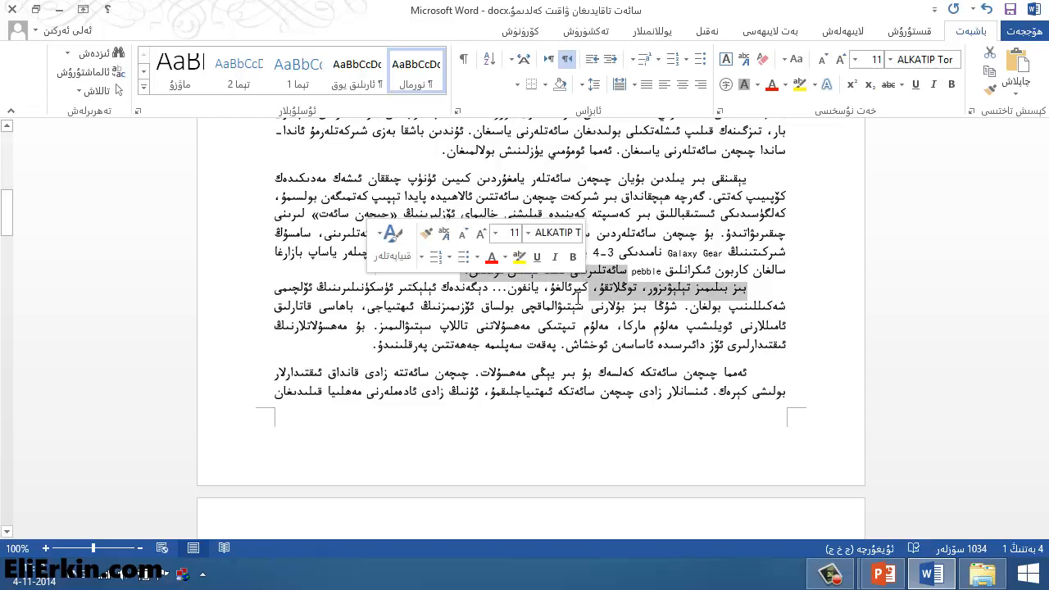
click(635, 238)
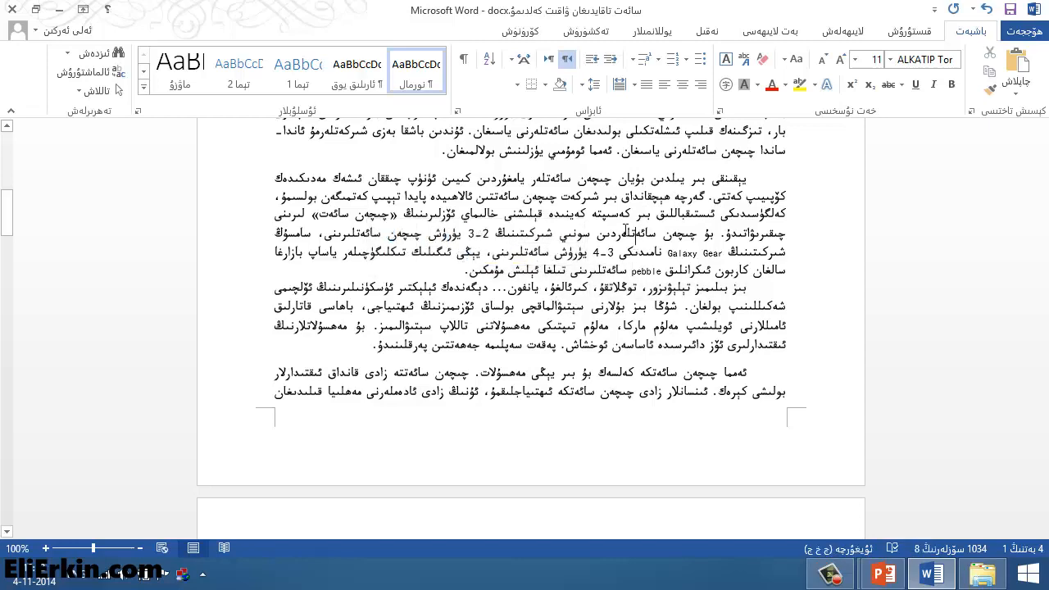
right_click(582, 236)
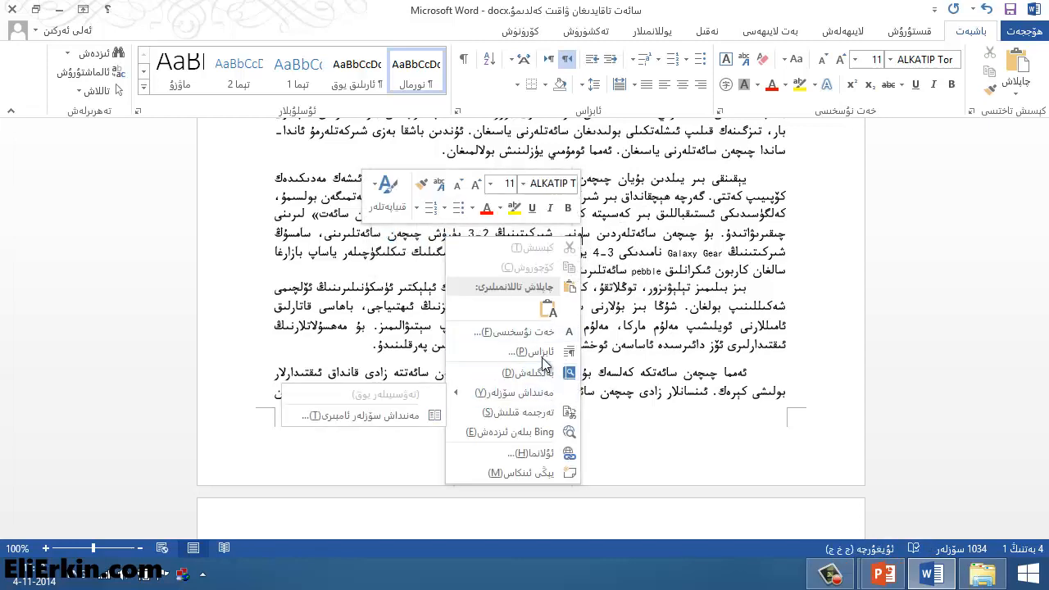
click(542, 355)
click(542, 312)
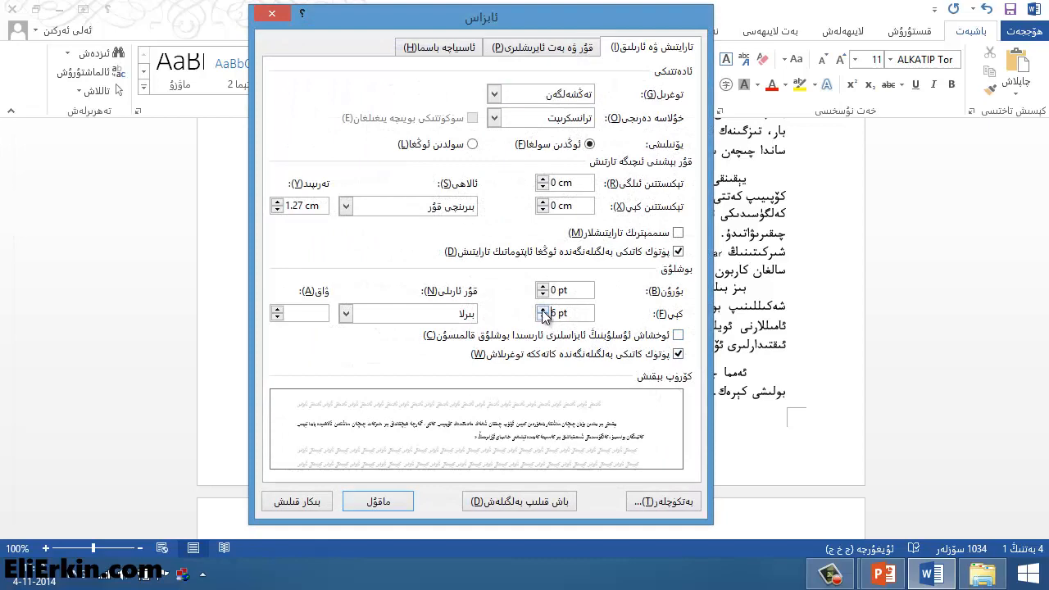
click(542, 311)
click(542, 318)
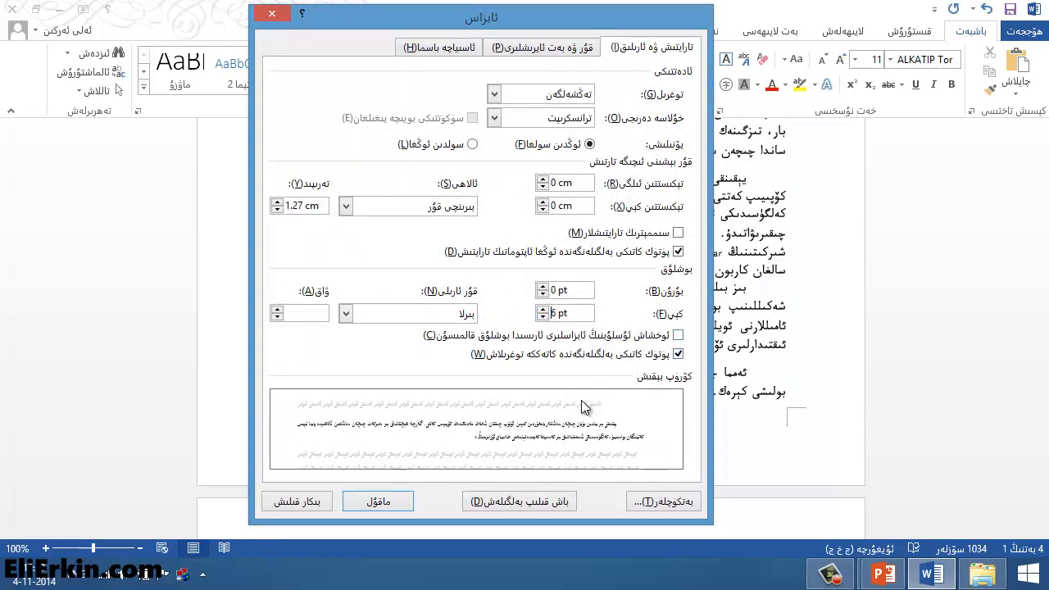
Apply the paragraph's spacing change, then reopen its settings, review the line and page break options, and accept the settings
click(378, 501)
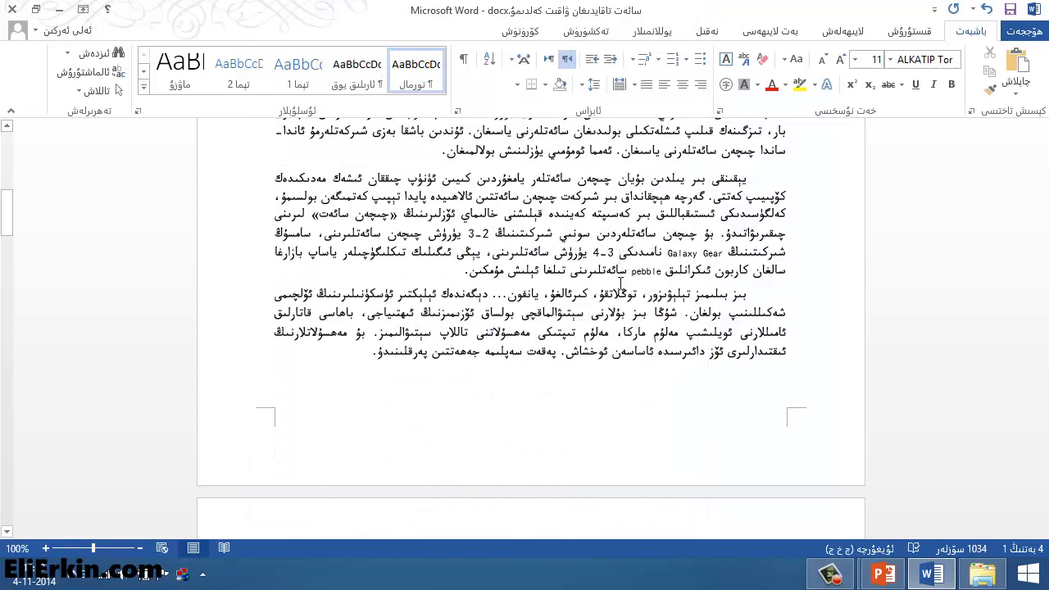
right_click(589, 228)
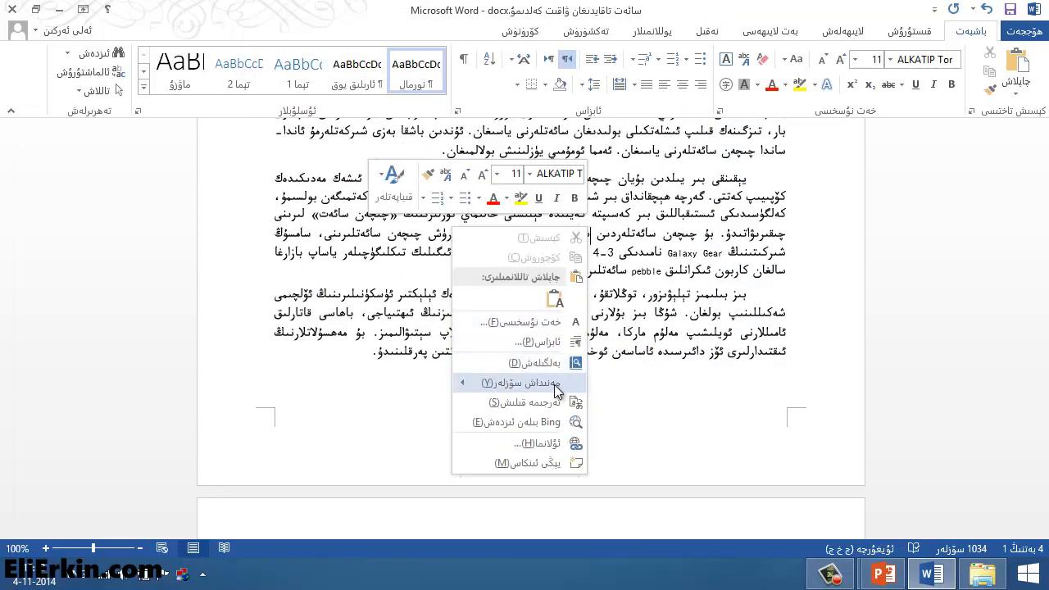
click(543, 344)
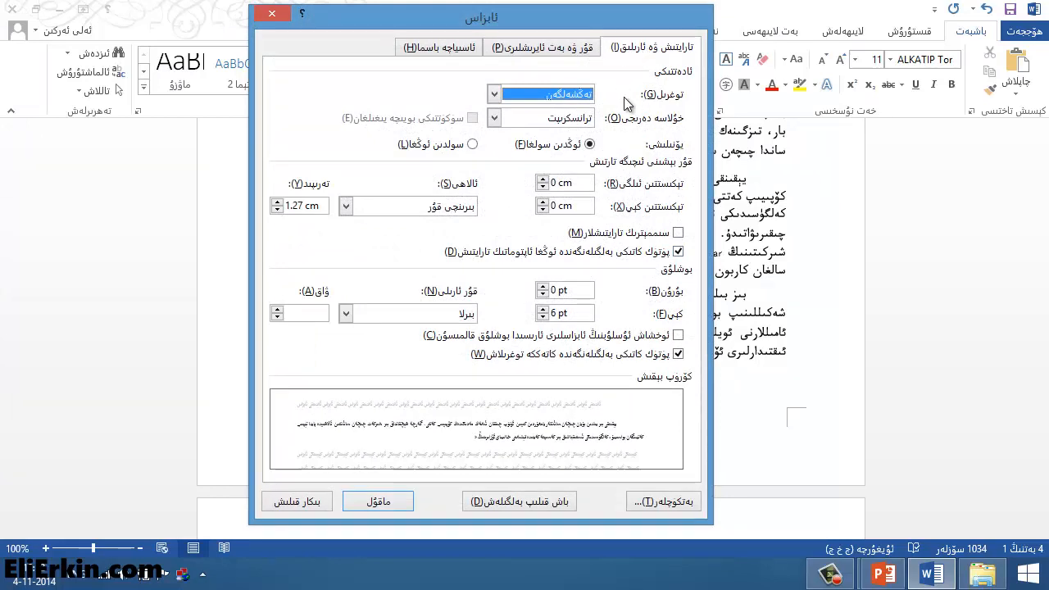
click(564, 50)
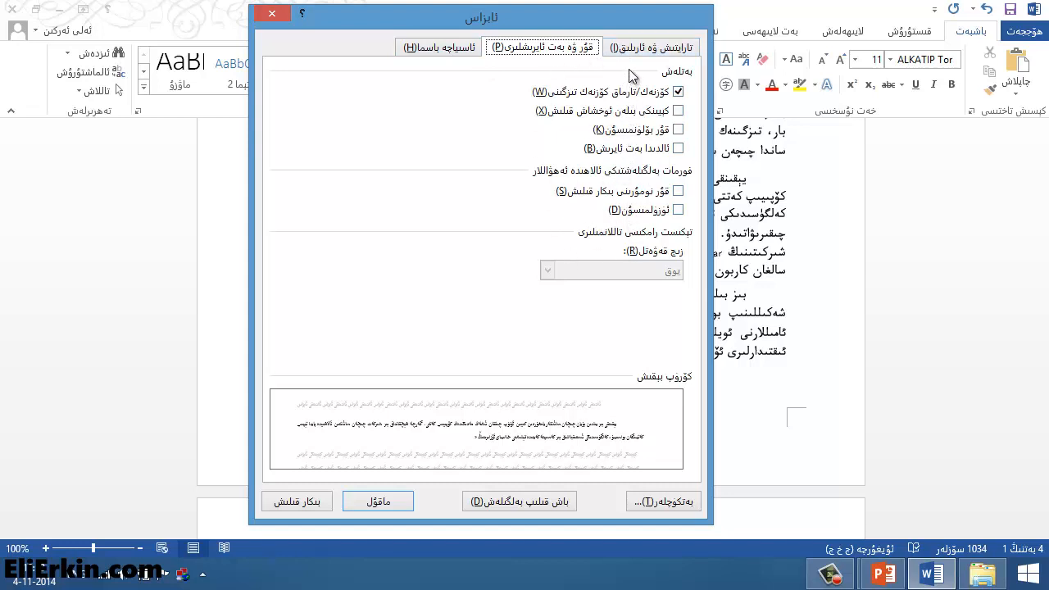
click(645, 49)
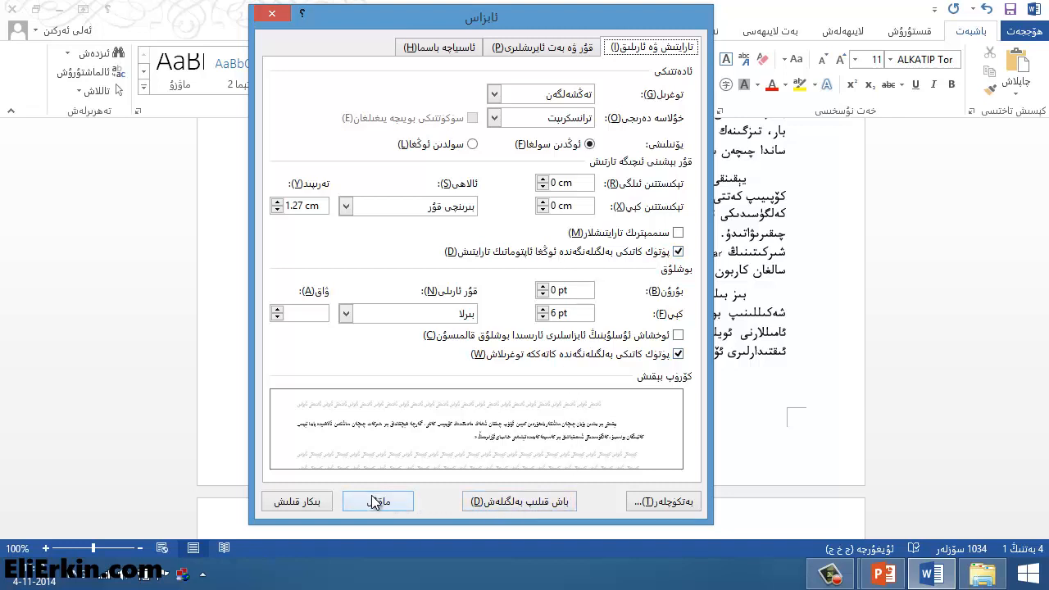
click(394, 505)
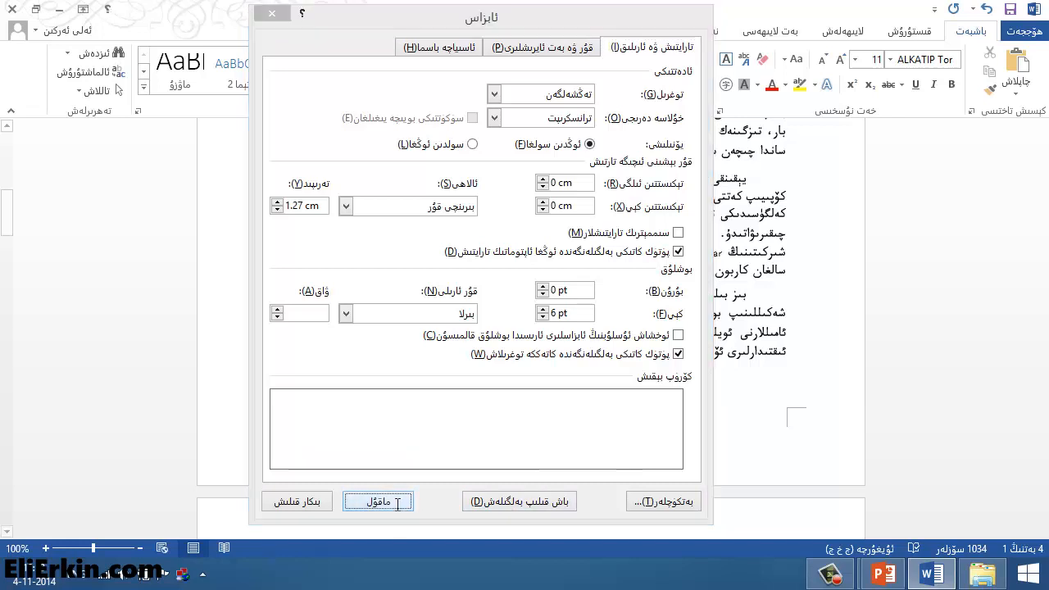
Compare the formatting of the paragraph mentioning casio with that of the paragraph below it
scroll(562, 278, up, 3)
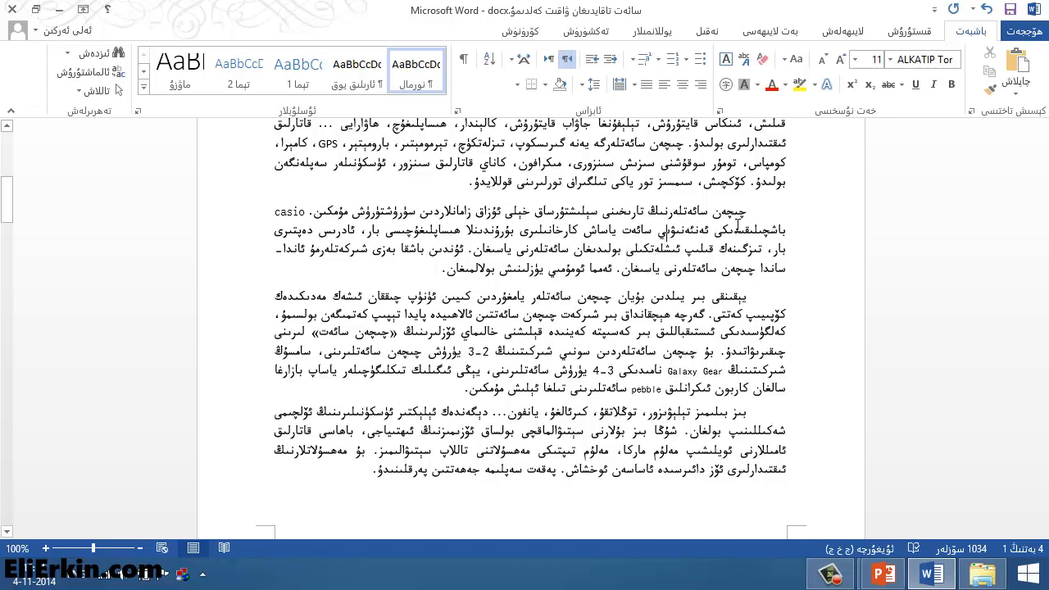
drag(745, 211, 447, 272)
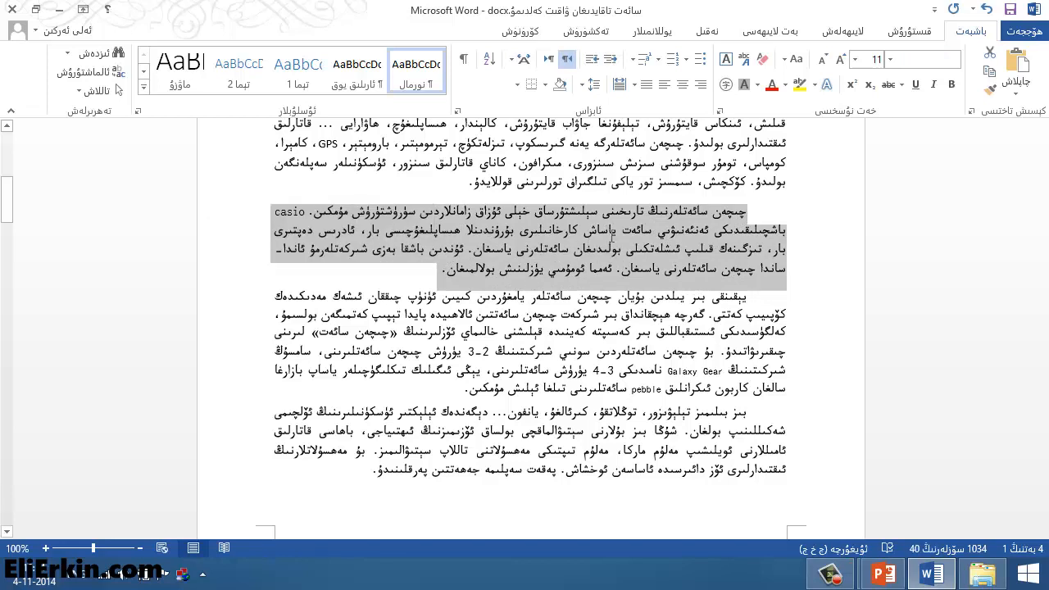
click(591, 240)
drag(748, 213, 448, 353)
click(457, 304)
click(425, 373)
click(632, 248)
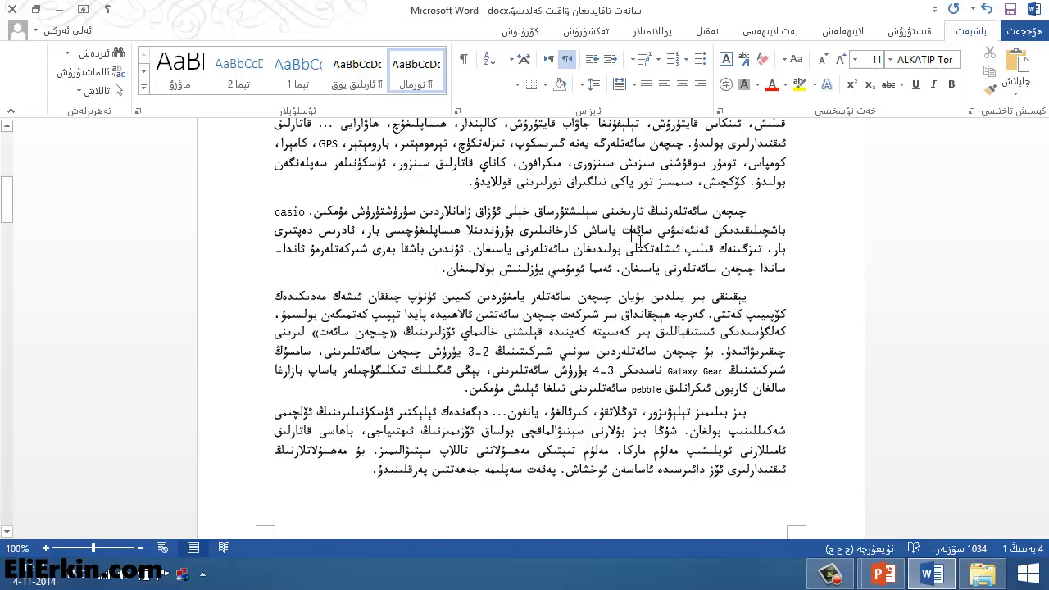
Copy the formatting of the whole paragraph mentioning casio onto the paragraph mentioning Galaxy Gear with Format Painter
drag(747, 216, 442, 274)
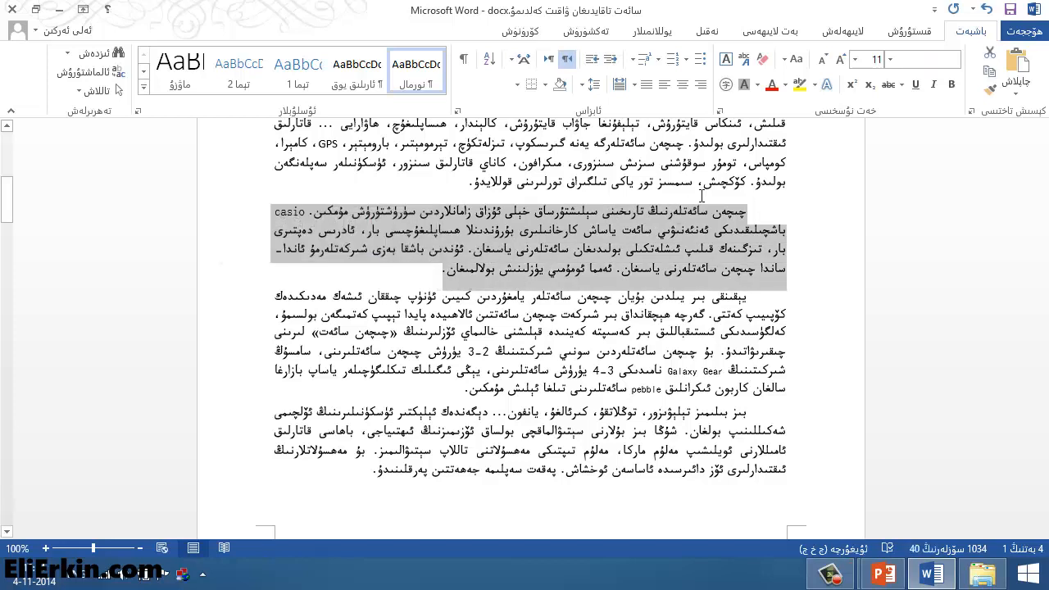
click(985, 92)
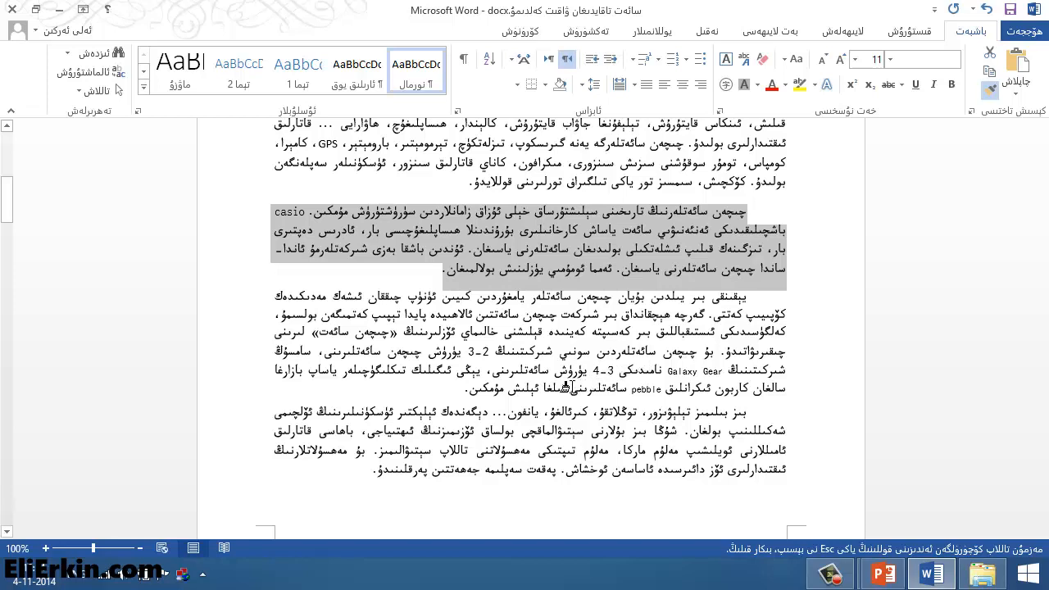
mouse_move(463, 389)
mouse_down()
mouse_move(623, 375)
mouse_move(721, 328)
mouse_move(744, 305)
mouse_up()
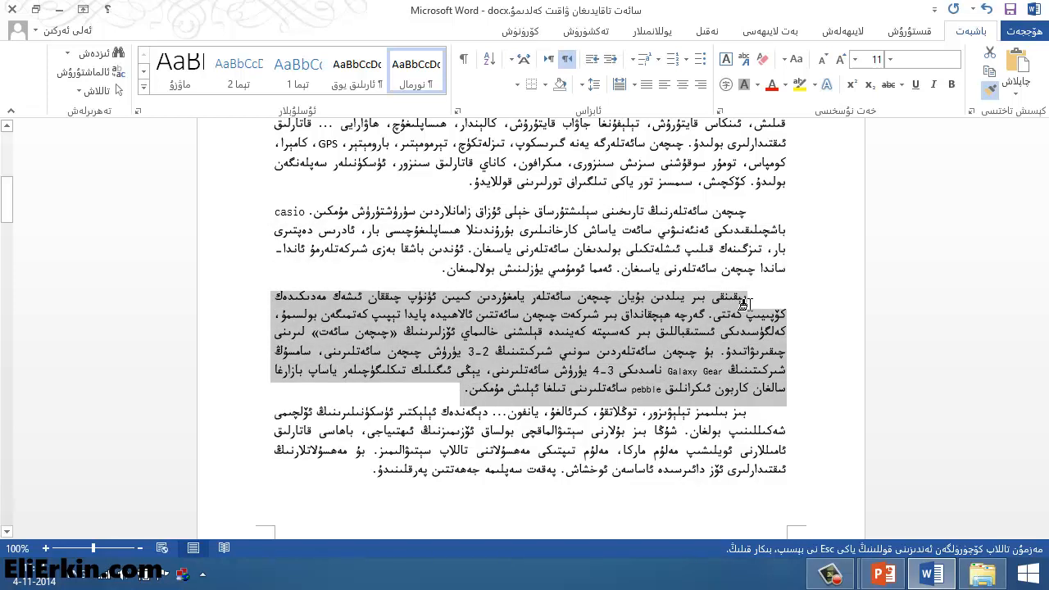
drag(743, 304, 744, 304)
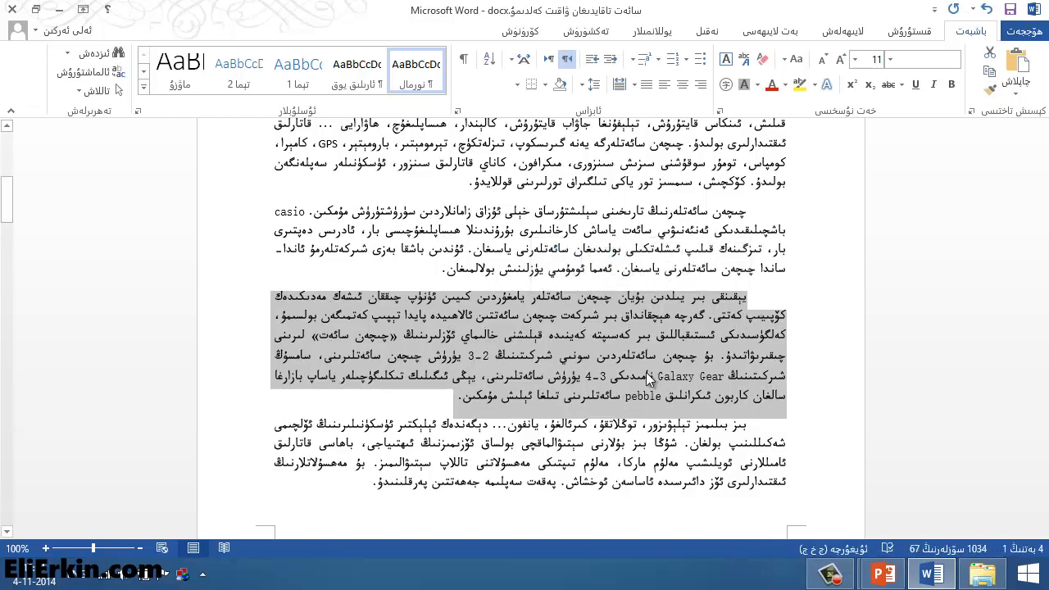
click(647, 378)
click(592, 334)
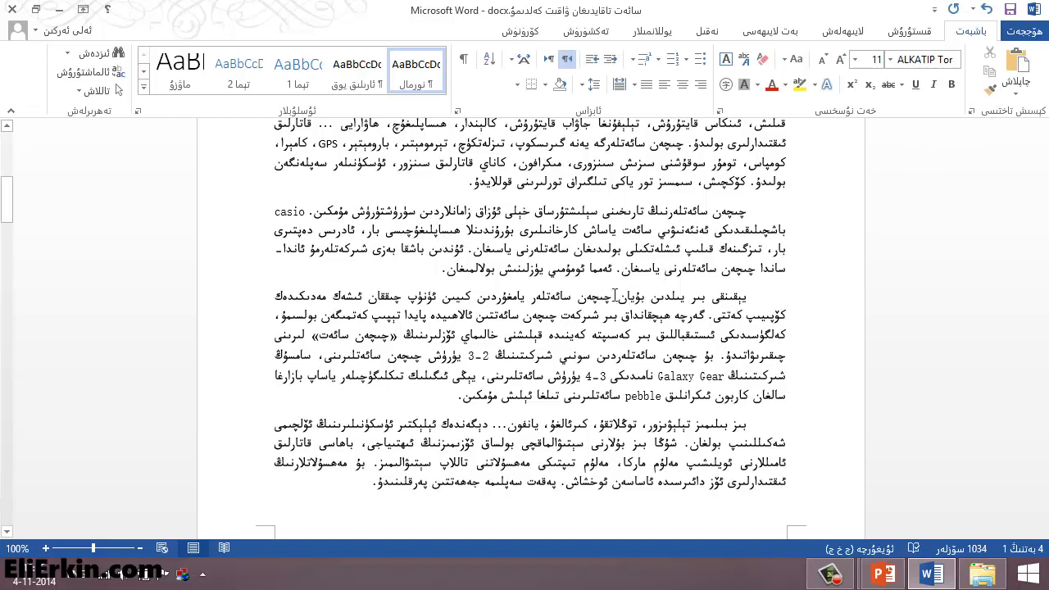
drag(619, 297, 590, 300)
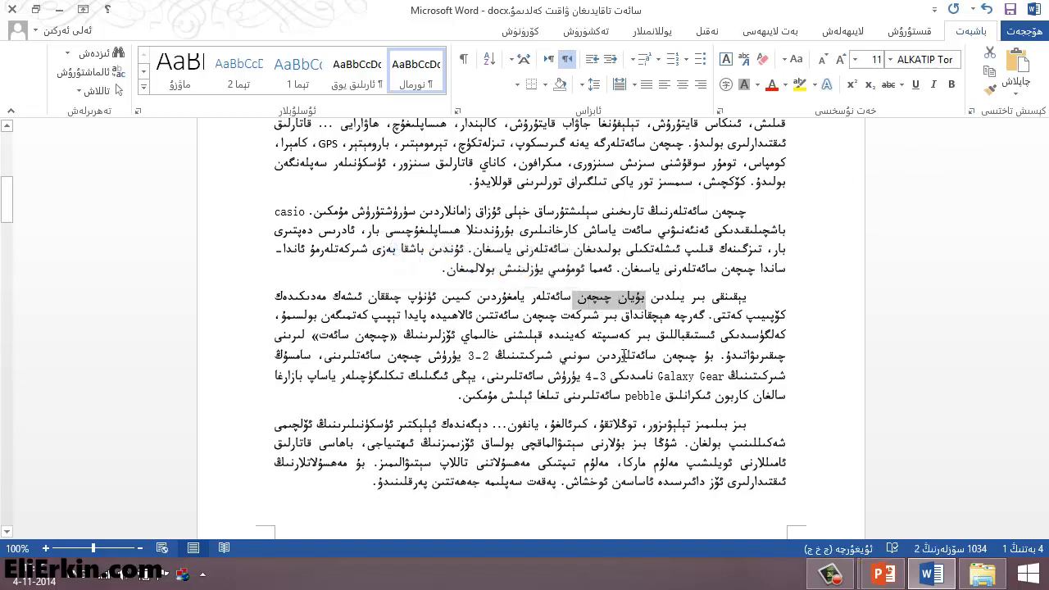
click(626, 356)
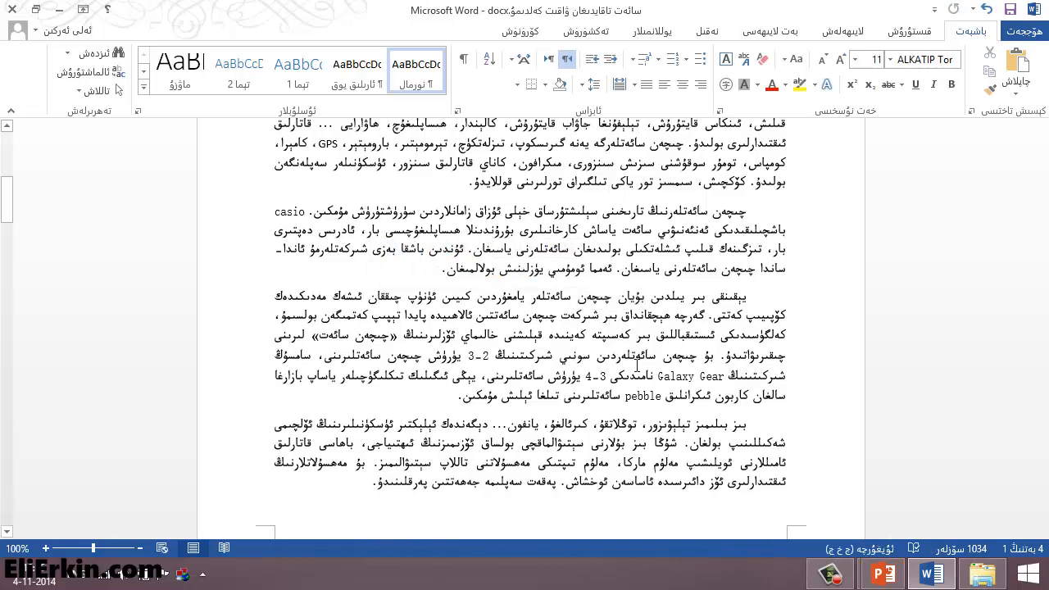